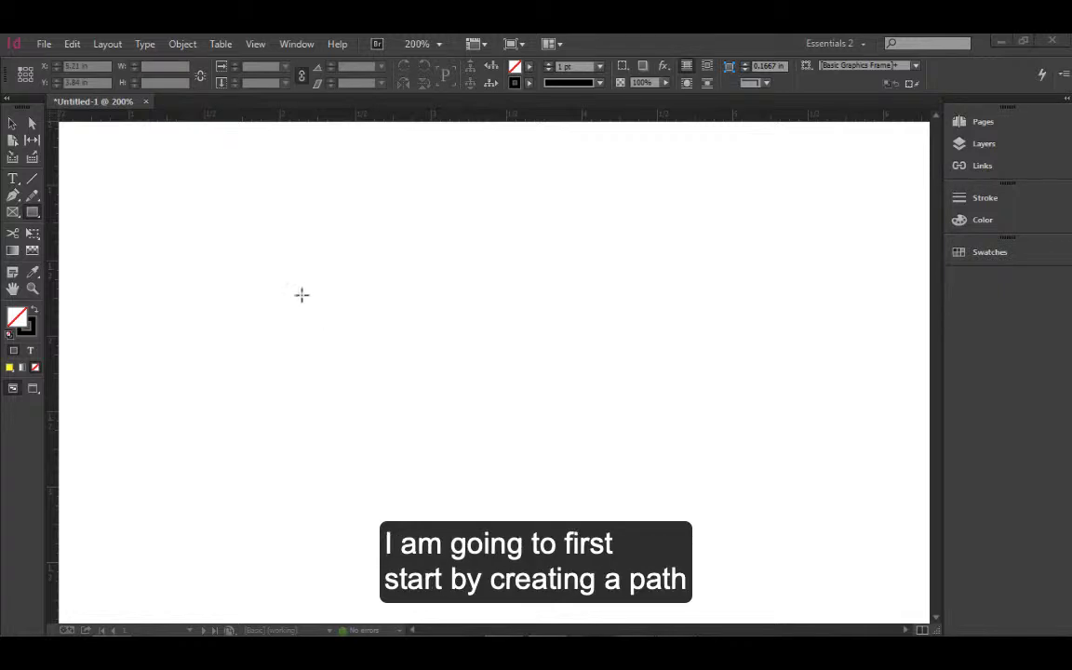
# Draw a circle about 1.62 in in diameter on the left part of the page with the Ellipse tool
pyautogui.moveTo(34, 213); pyautogui.dragTo(74, 227)
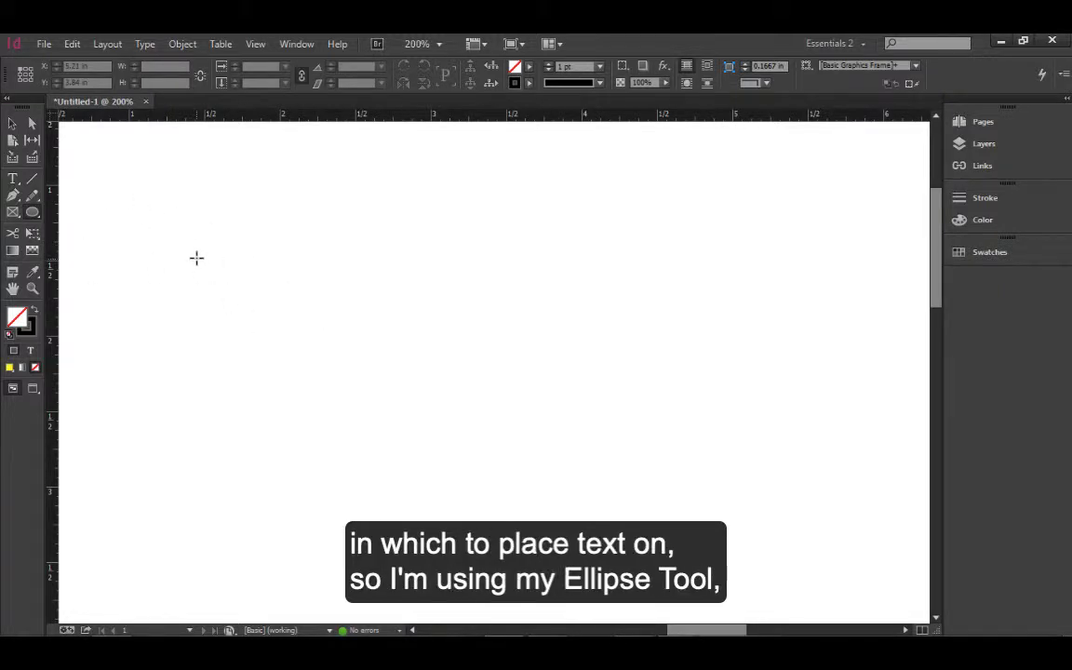
pyautogui.moveTo(196, 258)
pyautogui.mouseDown()
pyautogui.moveTo(362, 458)
pyautogui.moveTo(441, 508)
pyautogui.mouseUp()
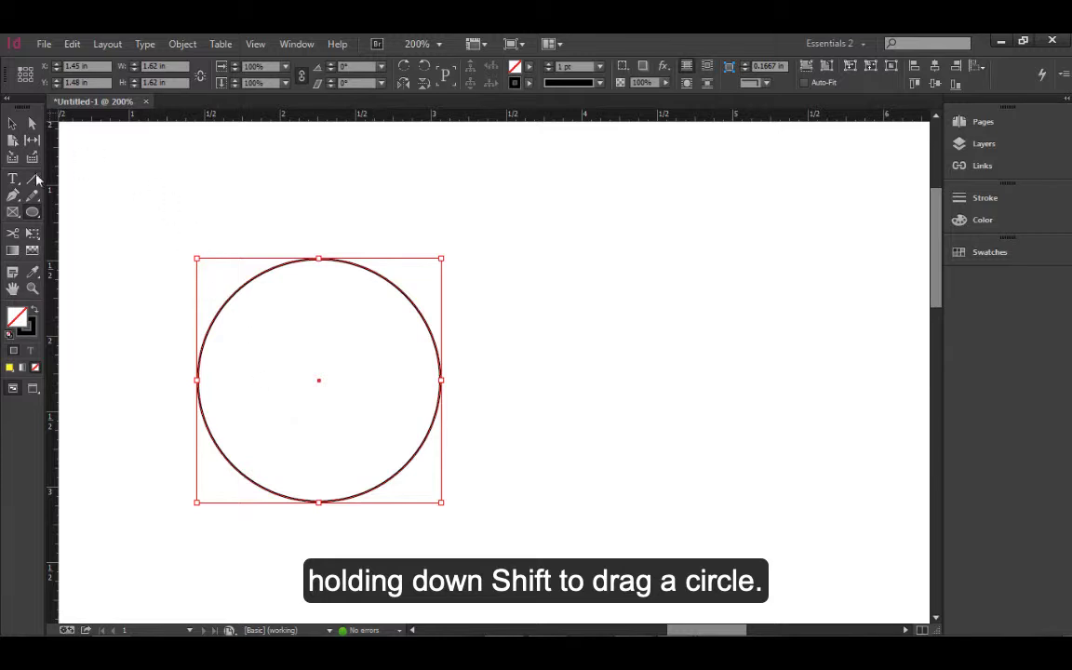
# Draw an open S-shaped curve about 2.2 in wide beside the circle with the Pen tool, and deselect it
pyautogui.click(13, 195)
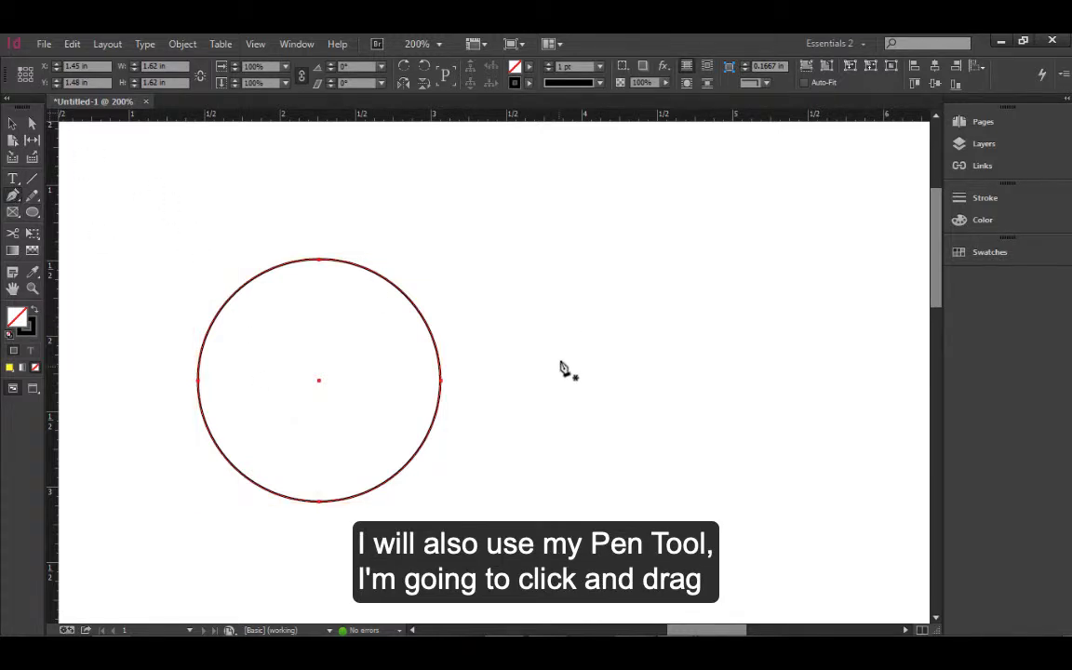
pyautogui.moveTo(548, 370); pyautogui.dragTo(547, 304)
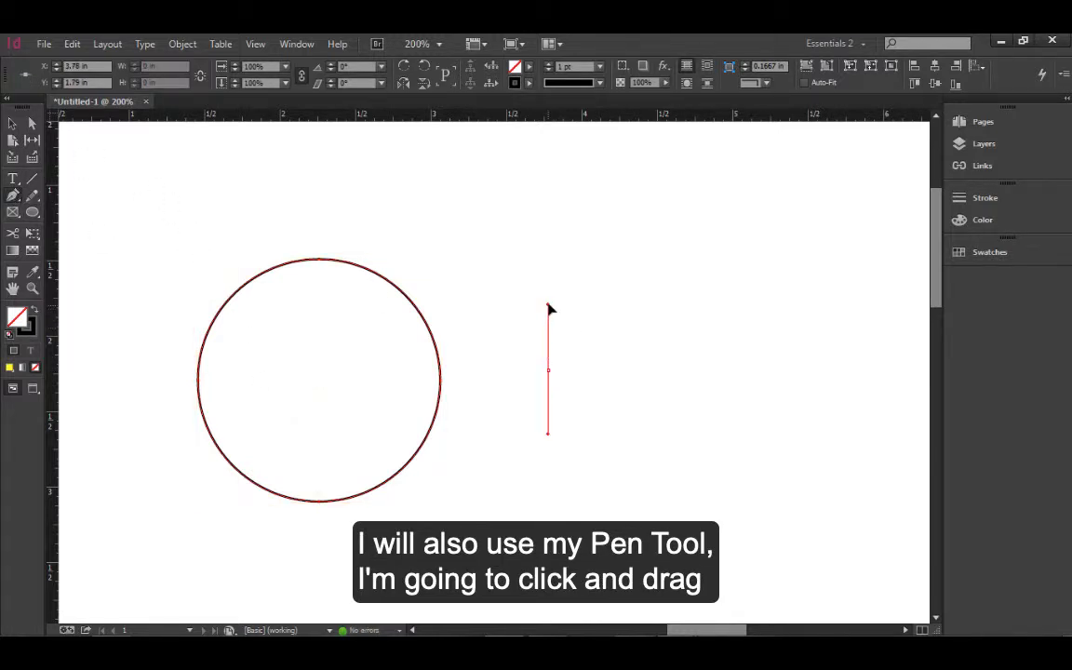
pyautogui.moveTo(716, 370); pyautogui.dragTo(725, 438)
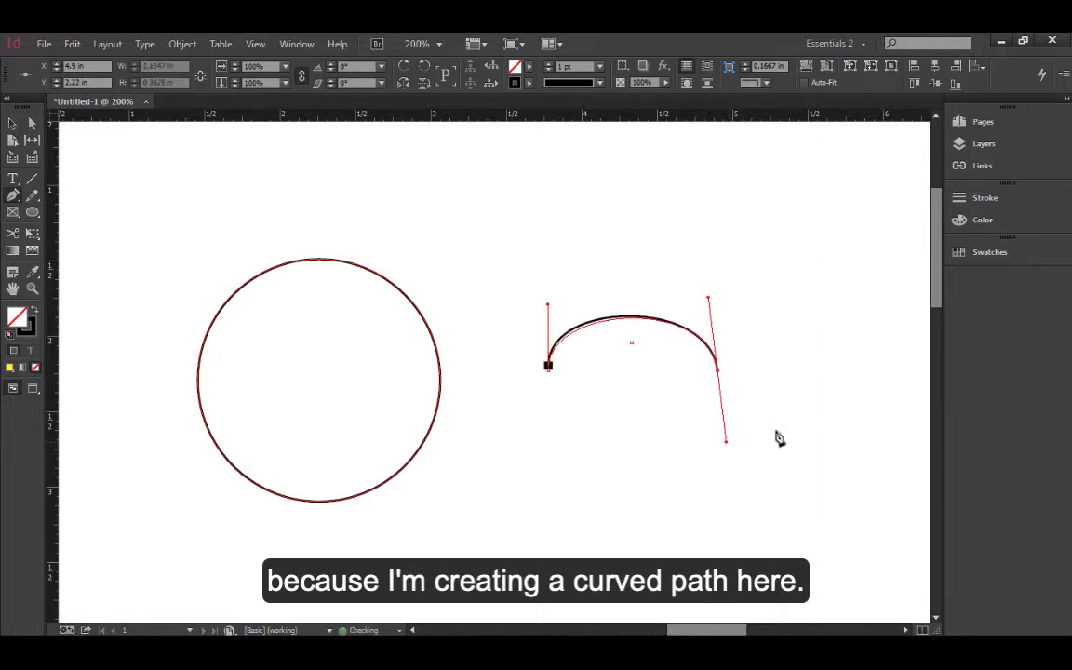
pyautogui.moveTo(875, 375); pyautogui.dragTo(867, 288)
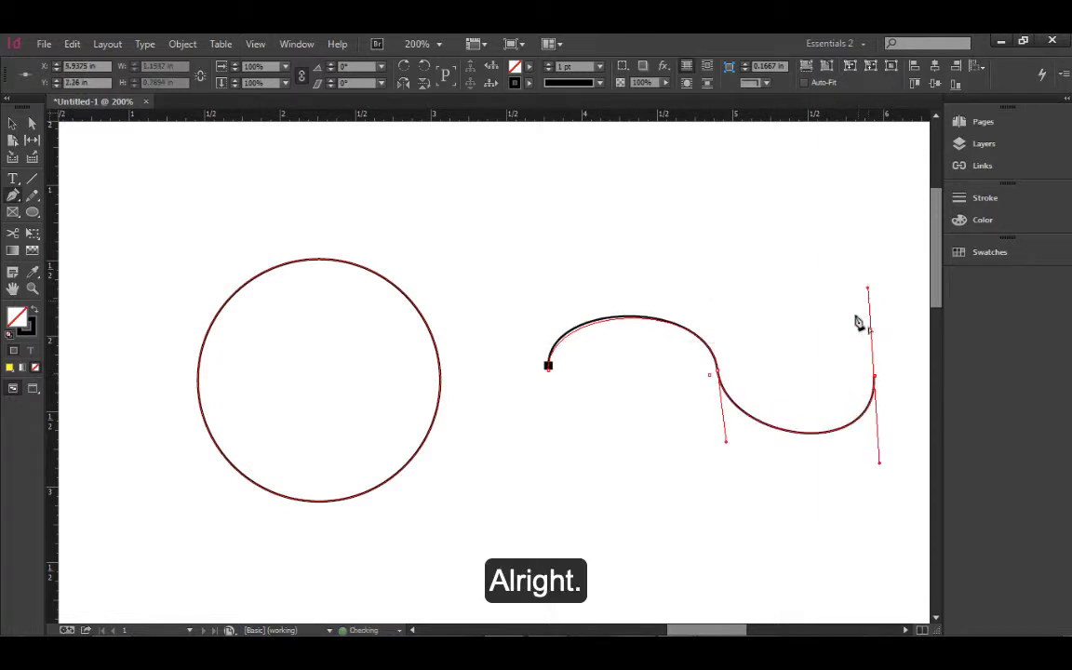
pyautogui.click(12, 123)
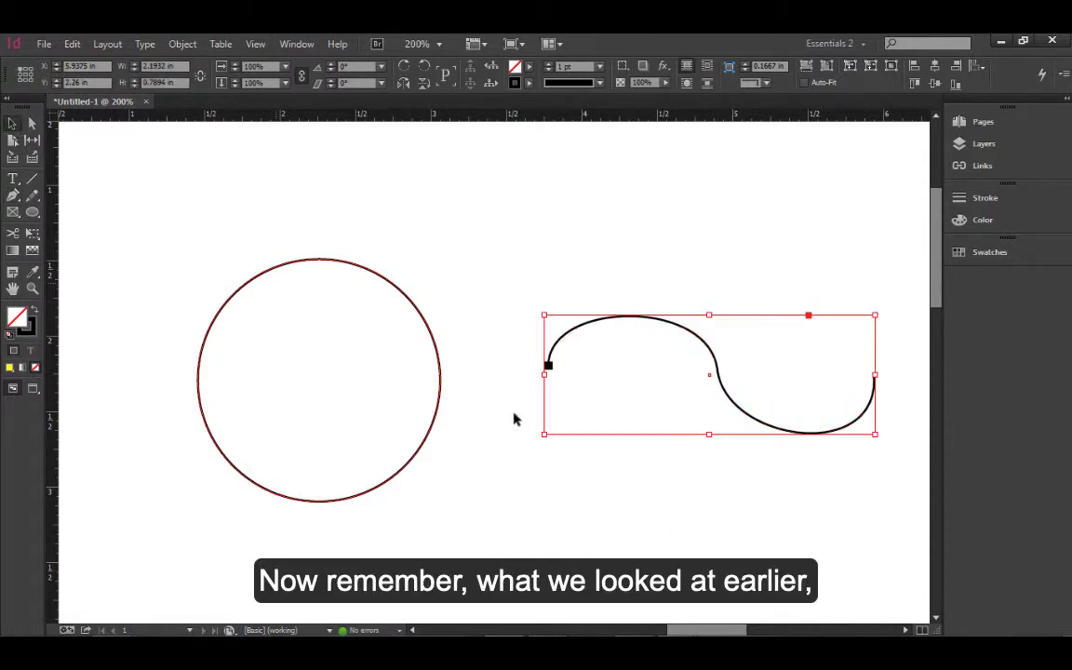
pyautogui.click(641, 519)
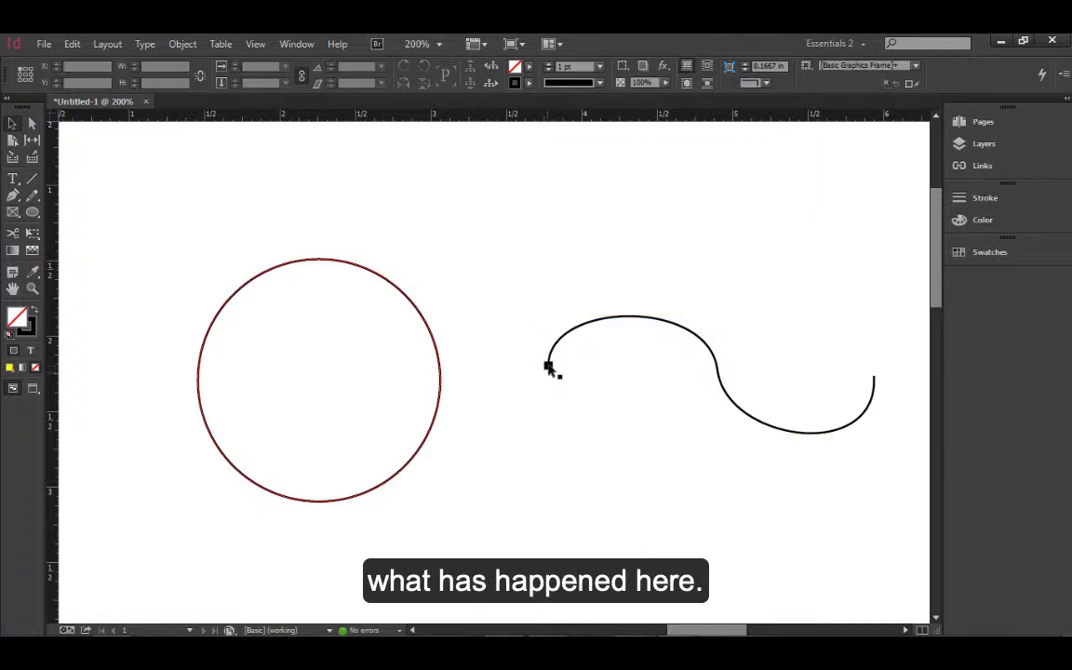
# Remove the square start graphic from the S-curve's stroke by setting its start to None
pyautogui.click(550, 369)
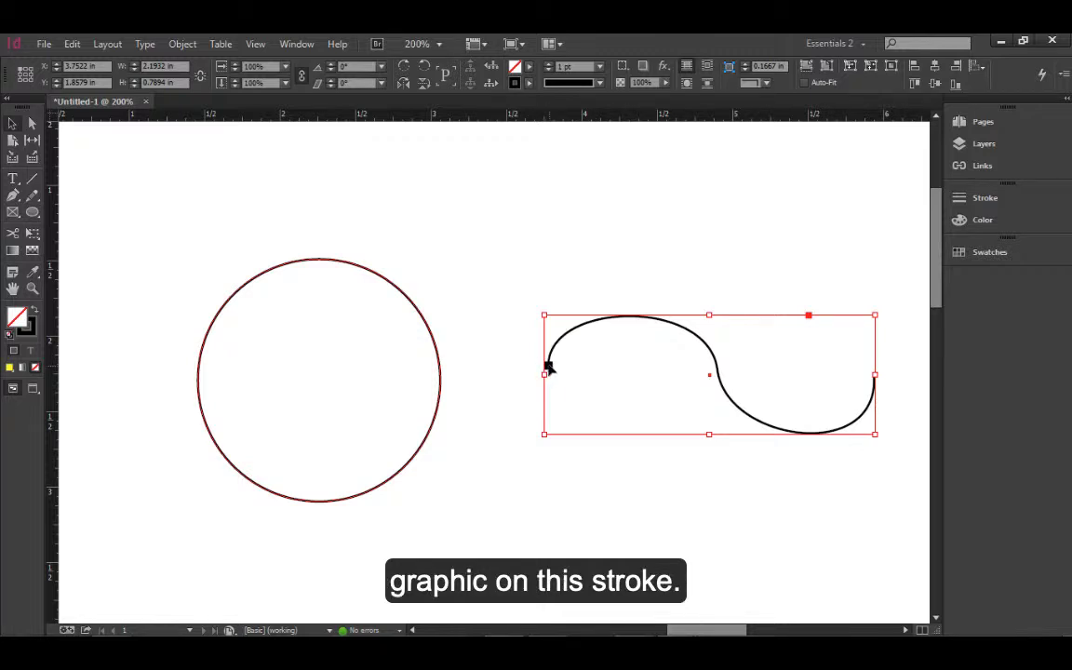
pyautogui.click(960, 199)
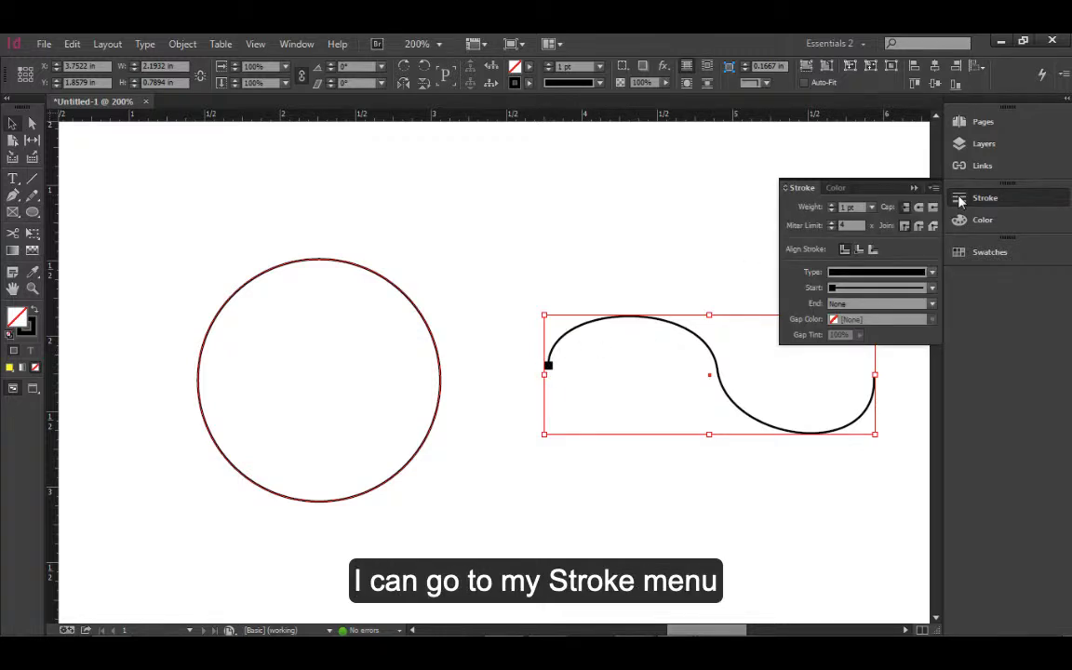
pyautogui.click(873, 304)
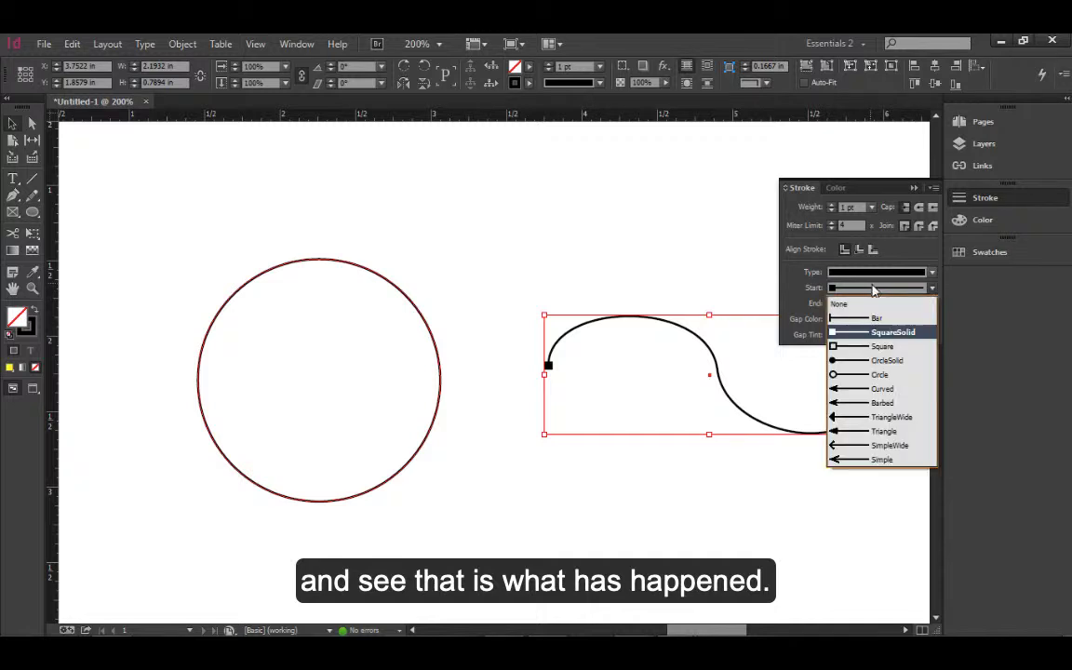
pyautogui.click(872, 304)
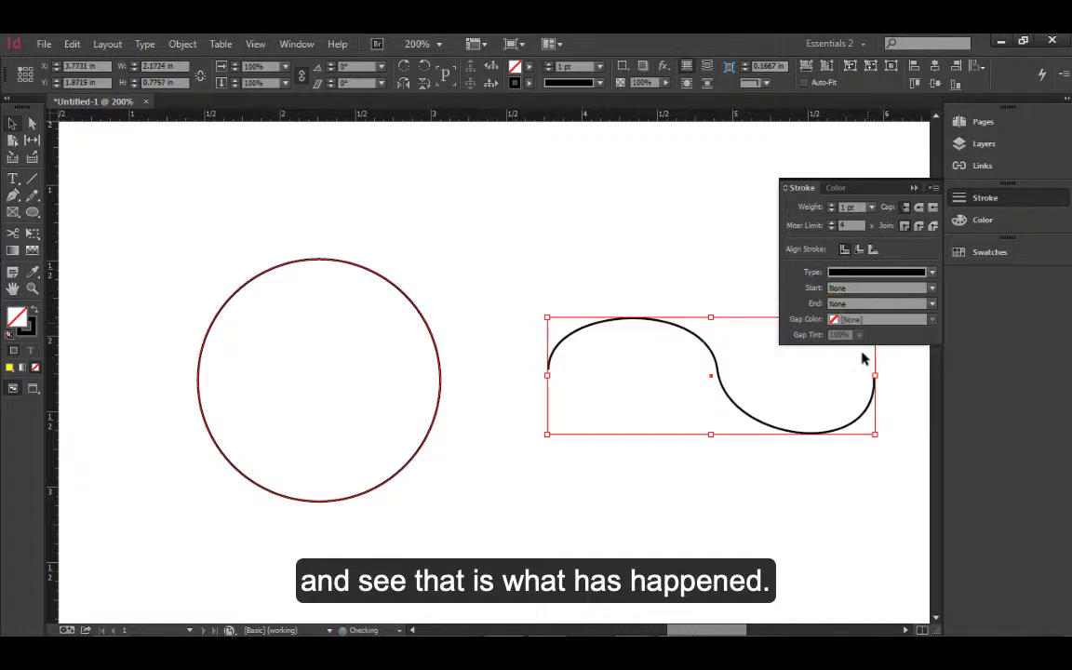
pyautogui.click(912, 189)
pyautogui.click(761, 488)
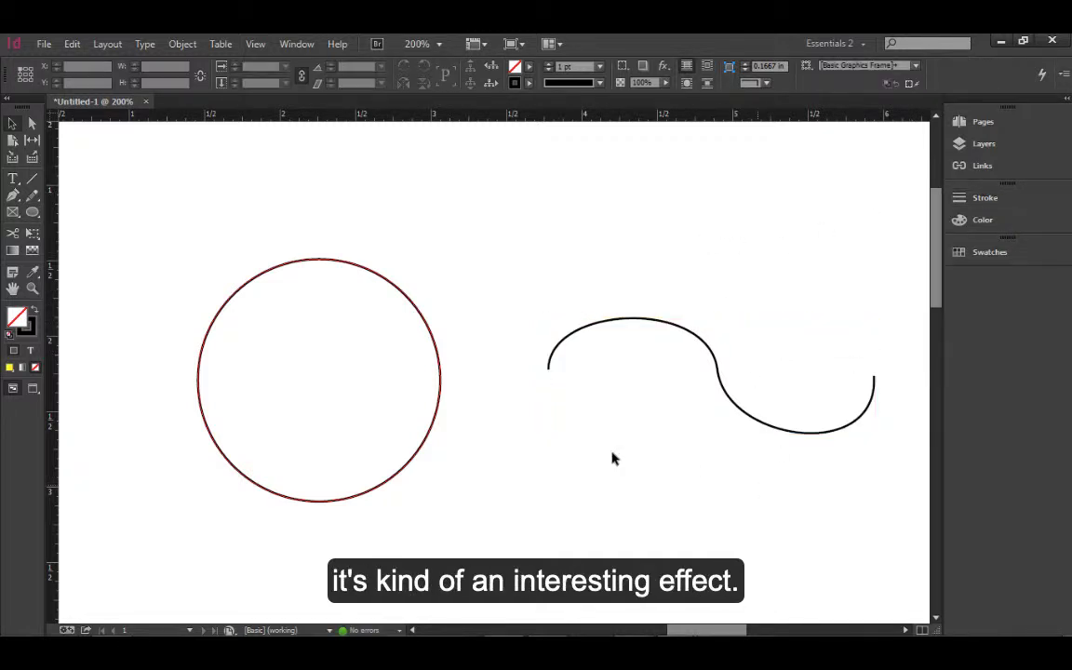
# Add the text "Welcome to the Multimedia Design Technology Program" along the circle with the Type on a Path tool, starting near its top
pyautogui.click(299, 314)
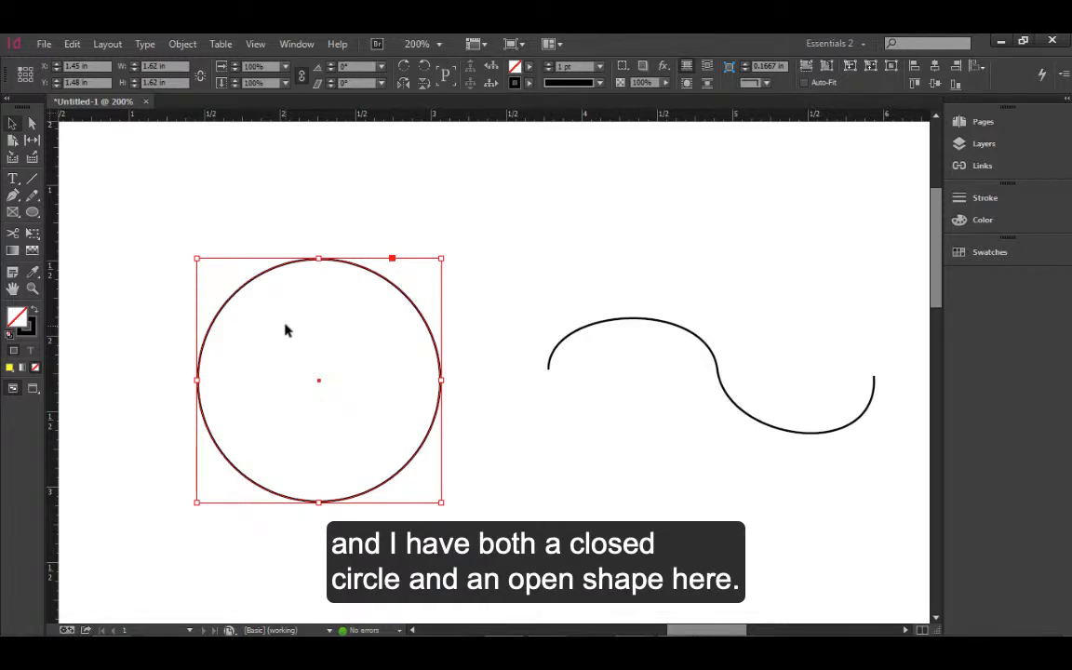
pyautogui.click(17, 184)
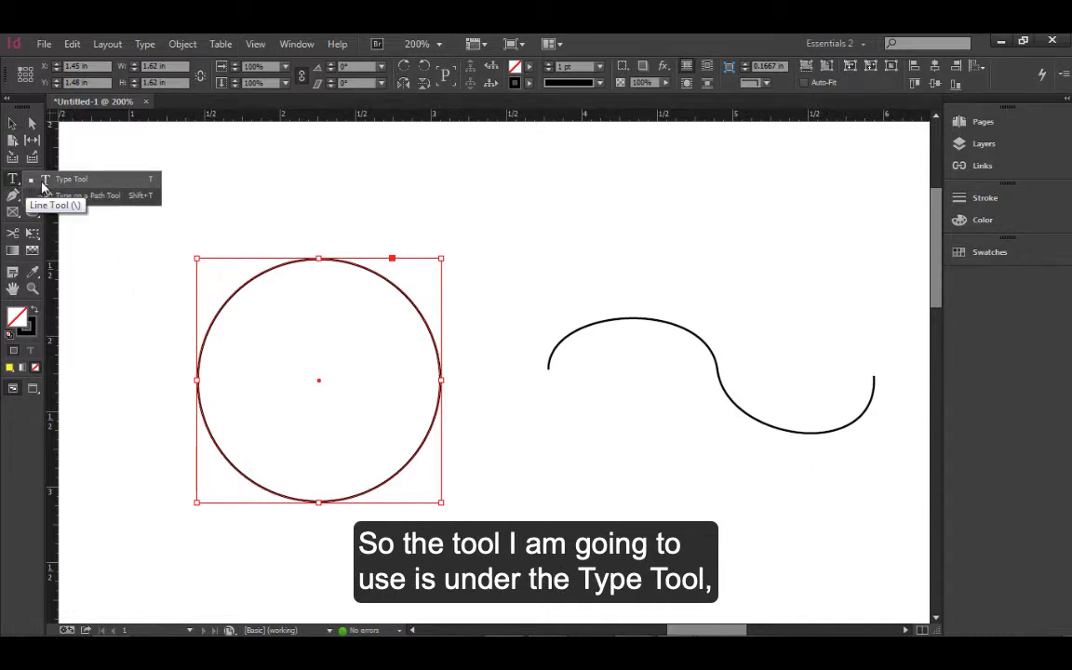
pyautogui.click(127, 206)
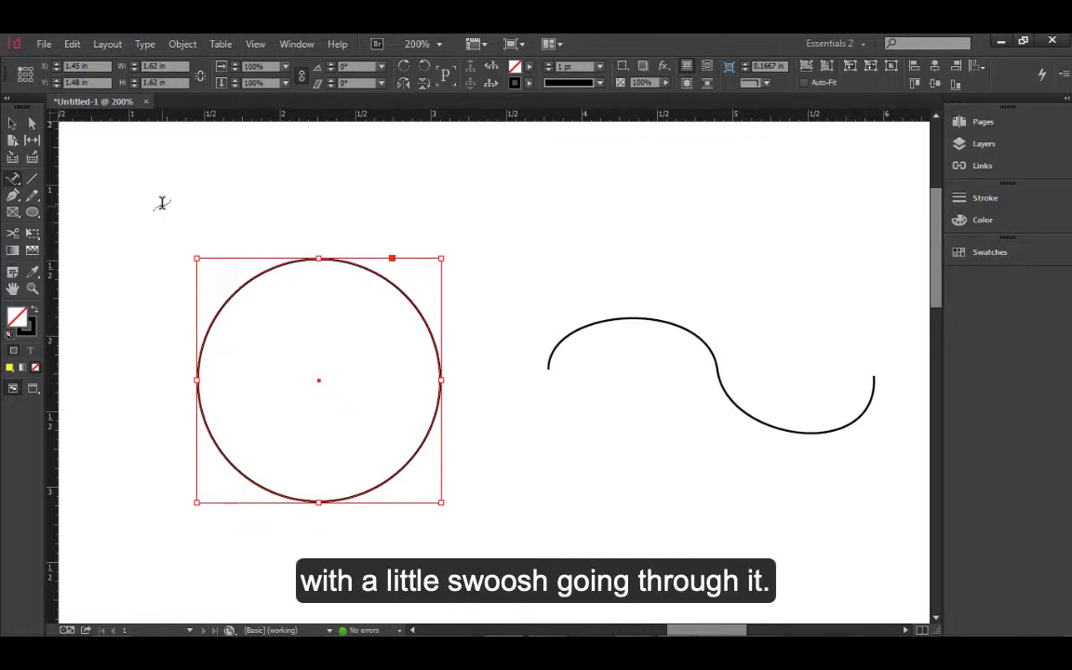
pyautogui.click(279, 264)
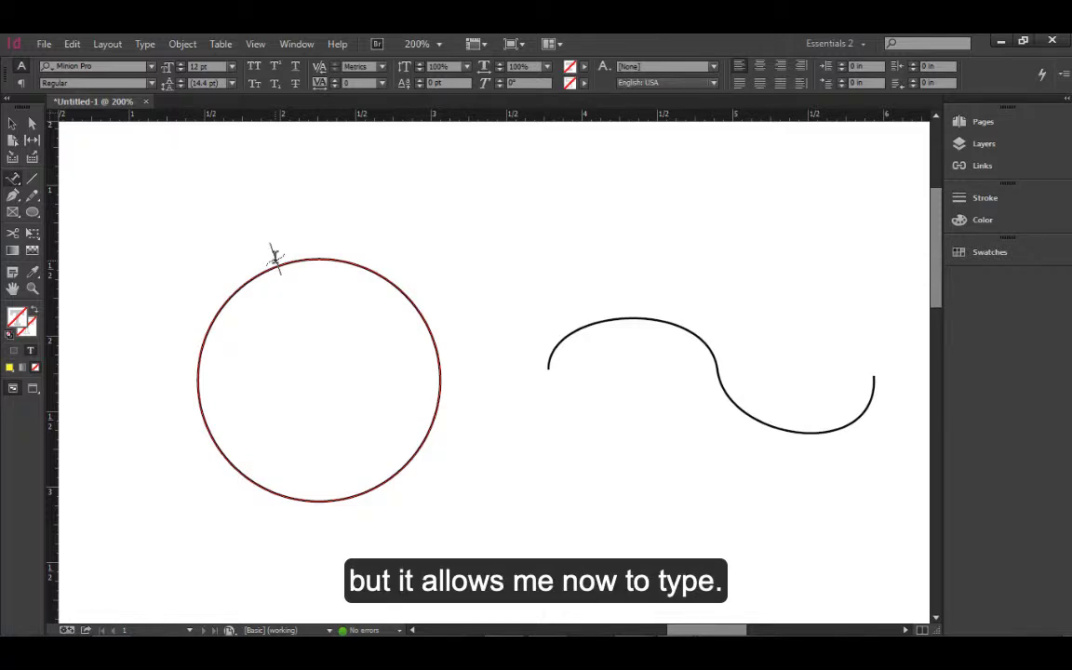
pyautogui.write('Welcom')
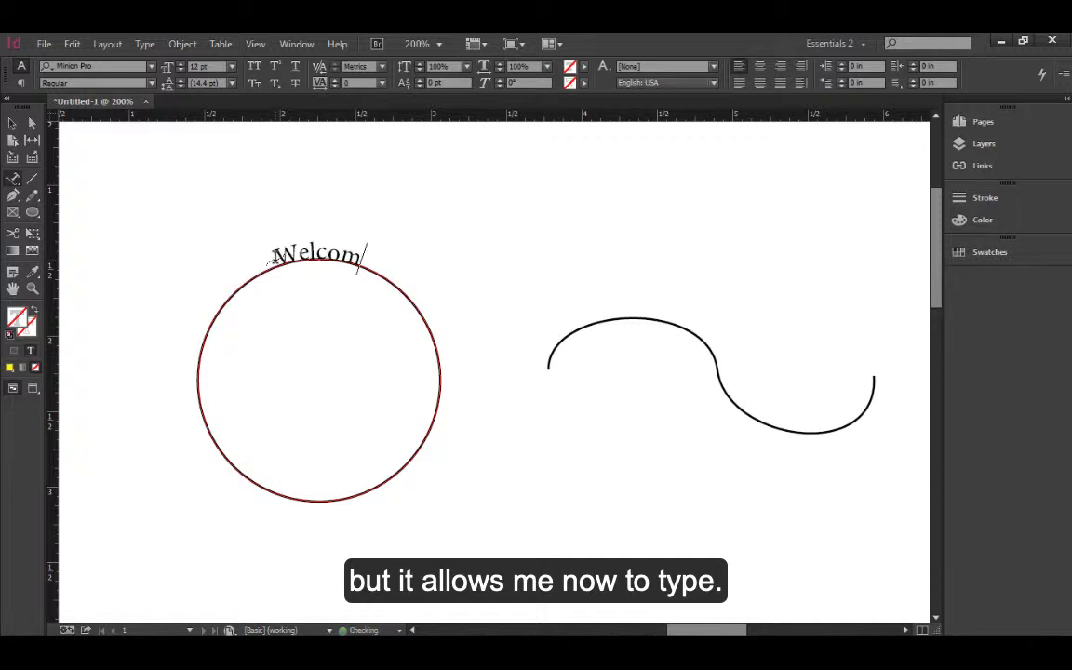
pyautogui.write('e to the Mu')
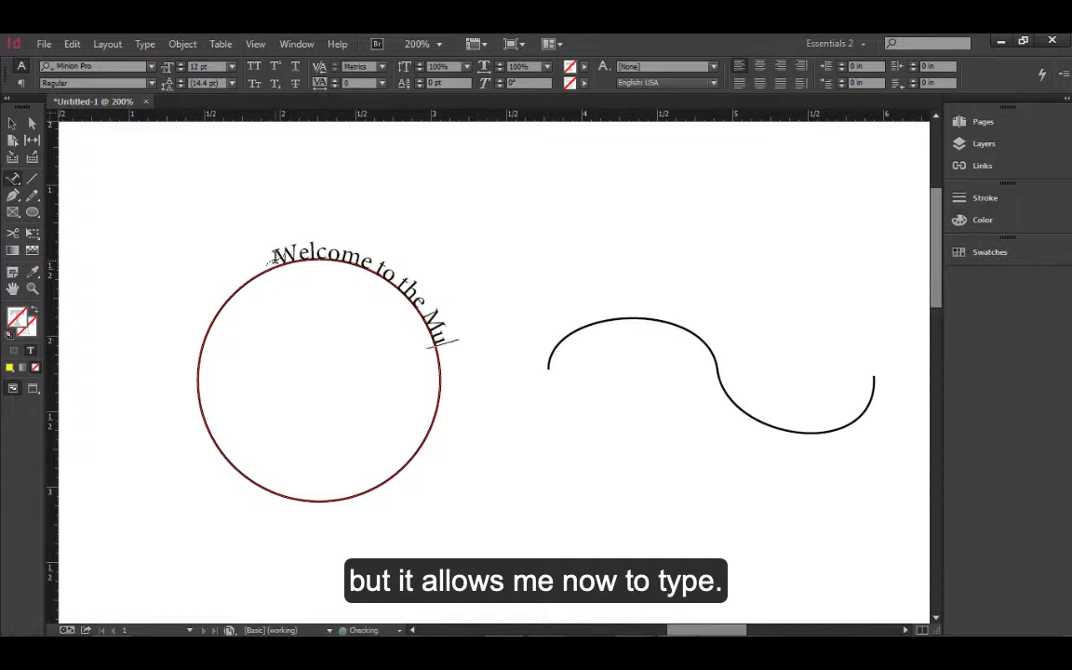
pyautogui.write('ltimedia De')
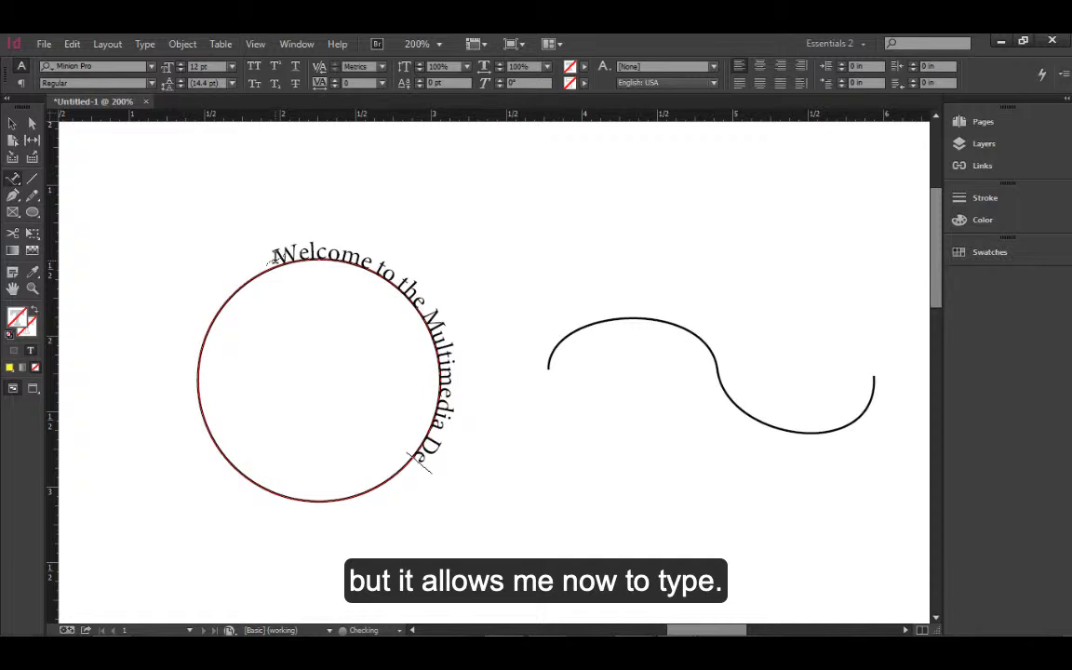
pyautogui.write('sign Techno')
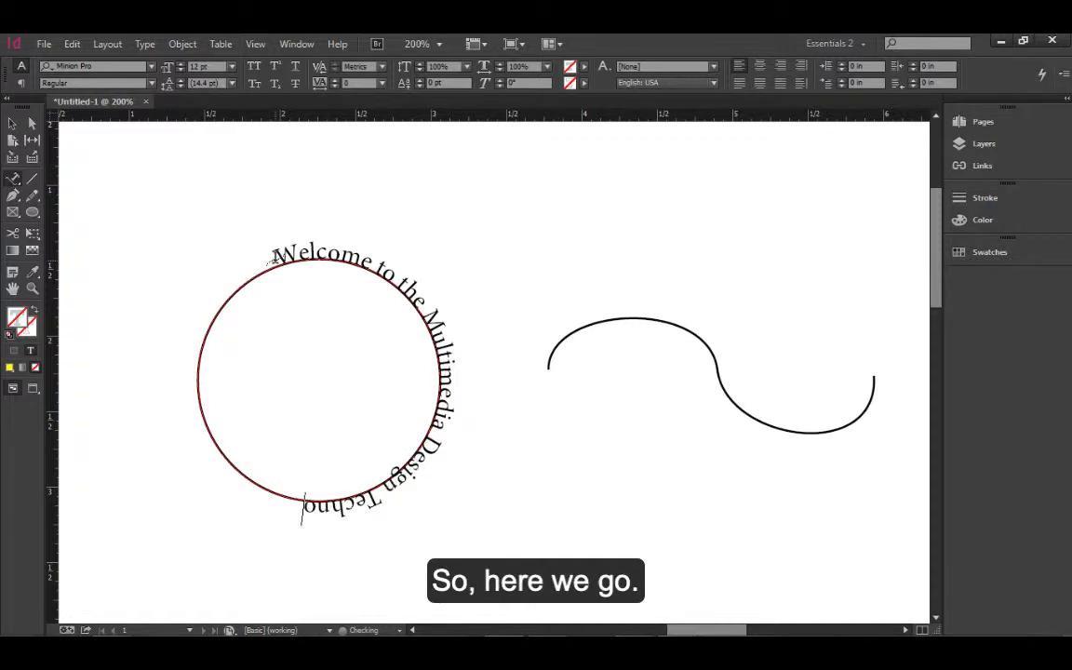
pyautogui.write('logy.')
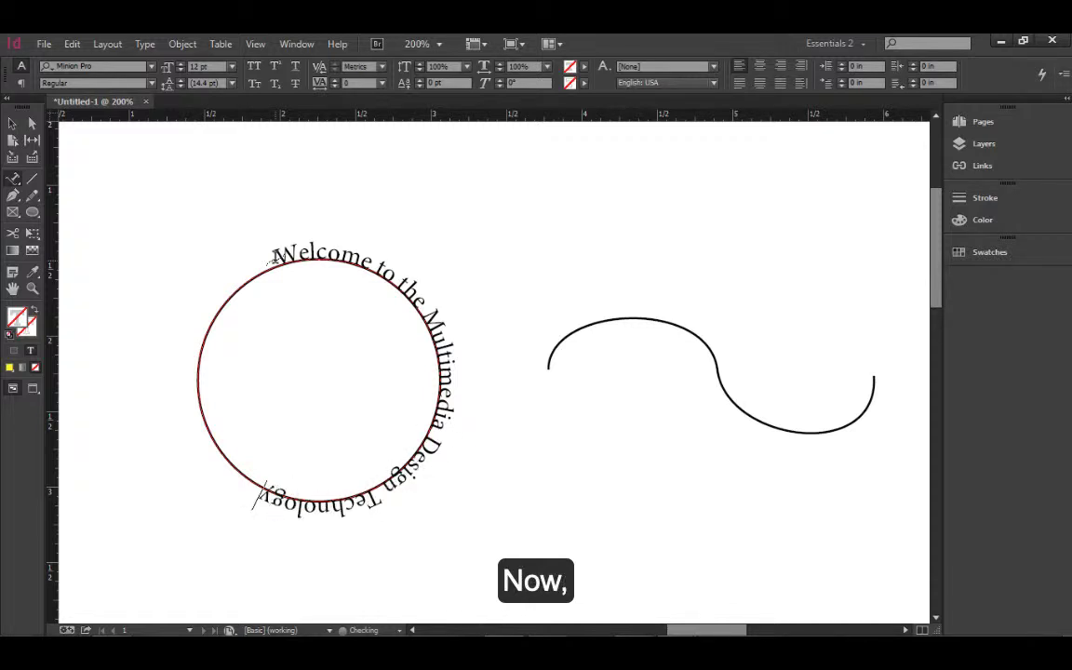
pyautogui.write(' Program')
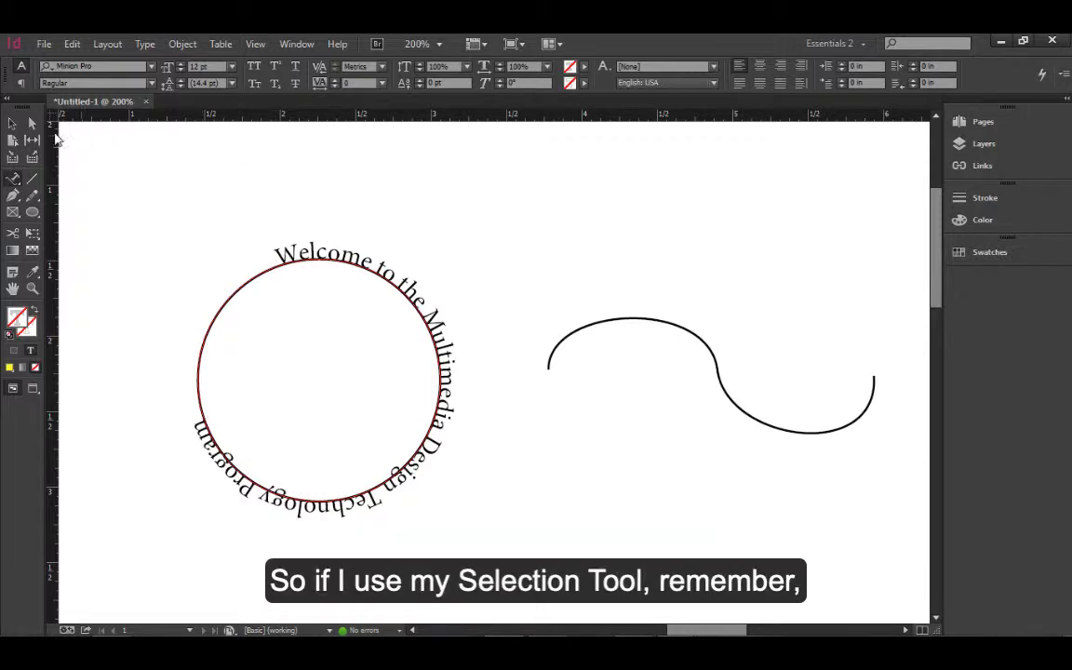
# Move the circle with its text slightly up and left to about X 1.34 in, Y 1.33 in
pyautogui.click(12, 123)
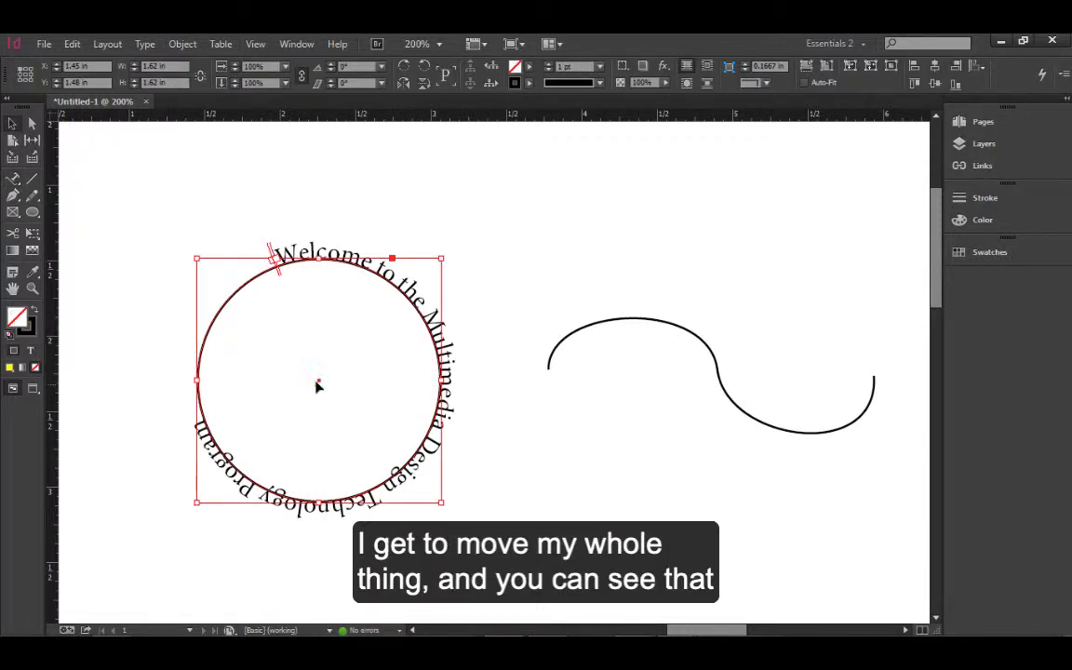
pyautogui.moveTo(321, 380); pyautogui.dragTo(302, 359)
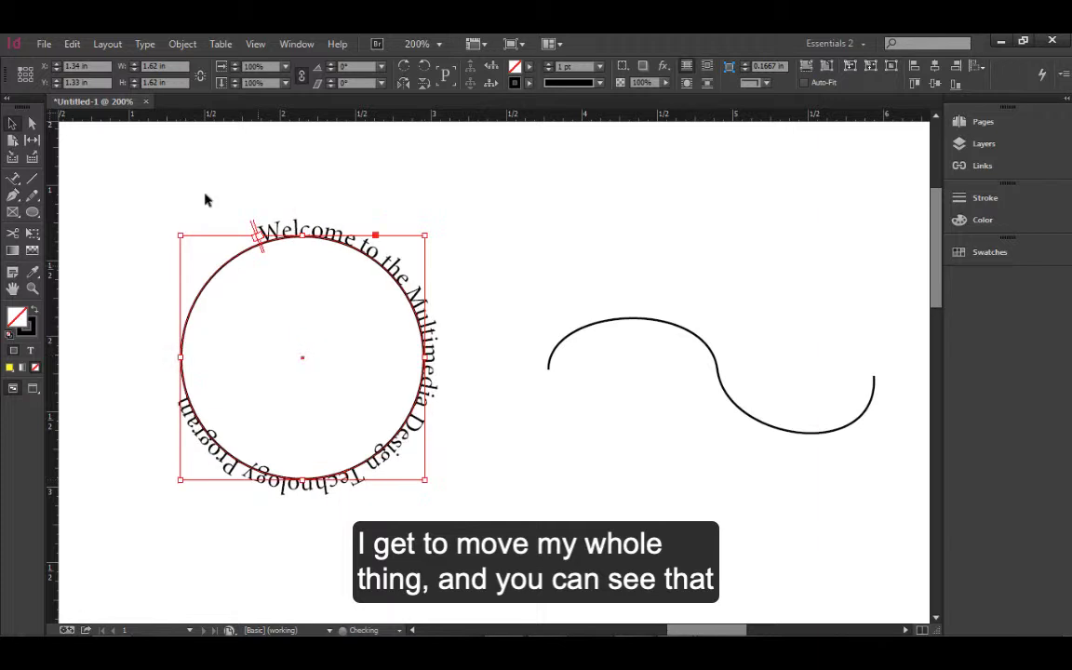
# Center-align the text on the circle and slide its center bar around the path to the circle's top
pyautogui.click(32, 124)
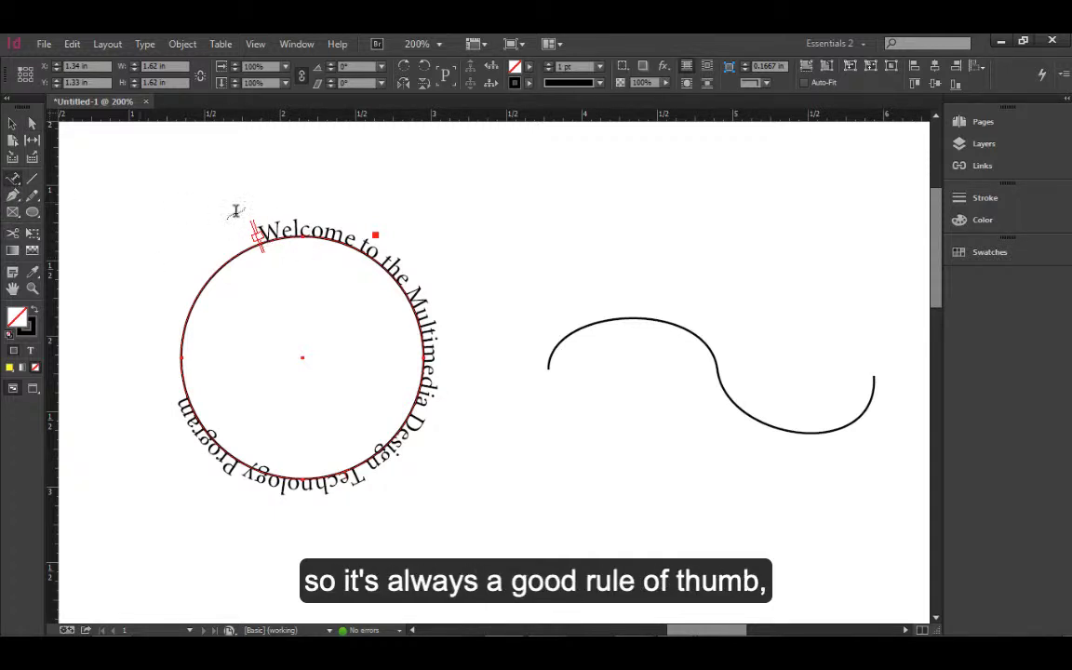
pyautogui.click(296, 229)
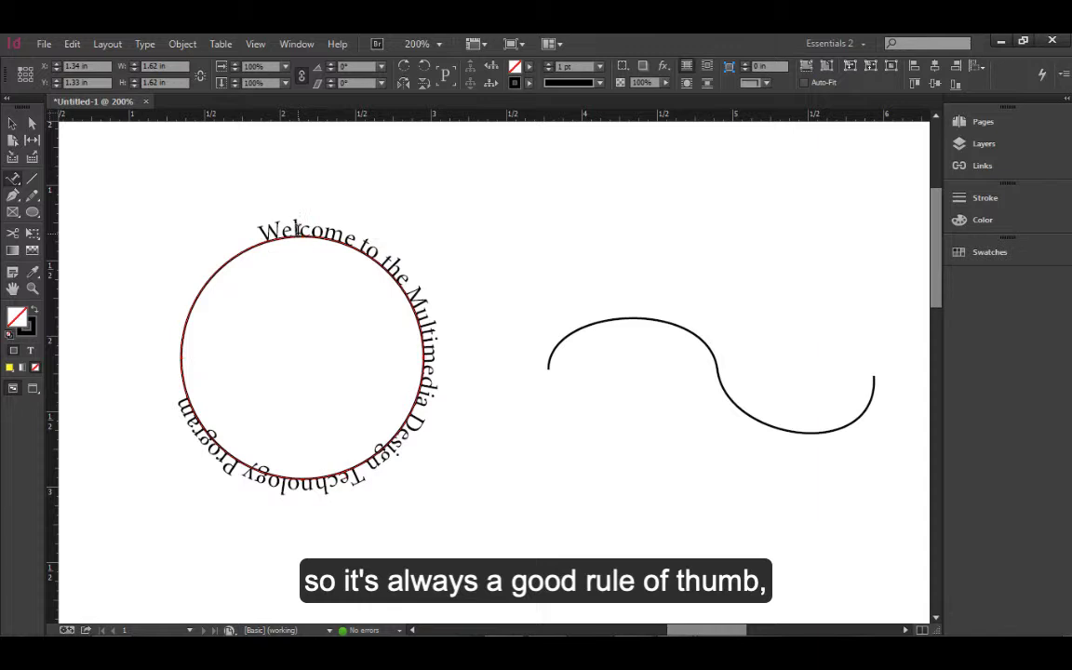
pyautogui.click(15, 180)
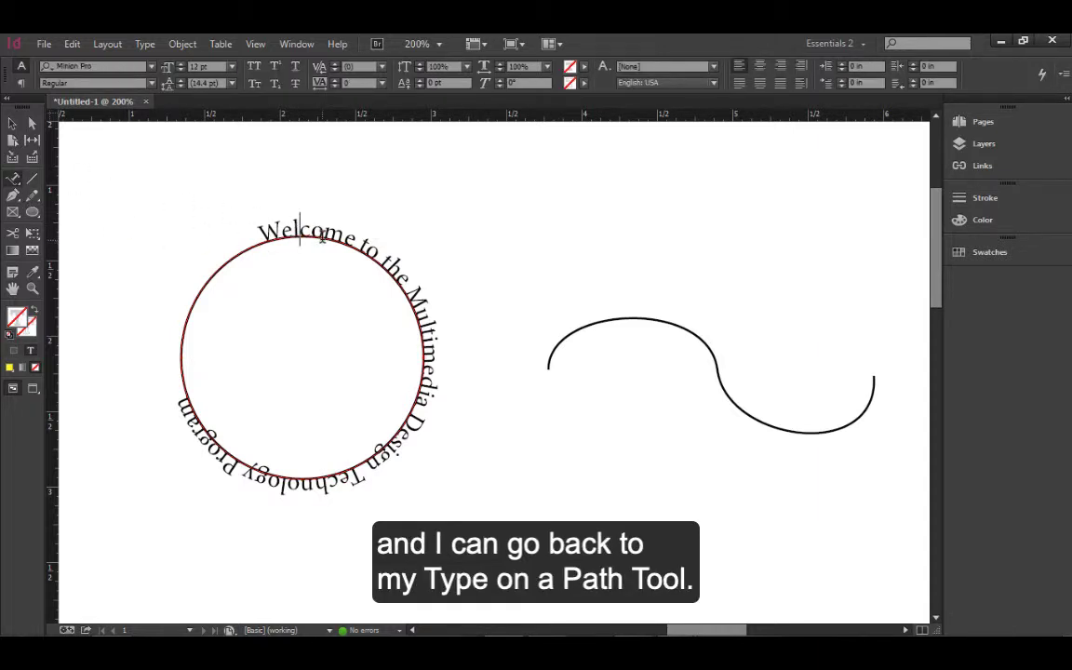
pyautogui.click(758, 67)
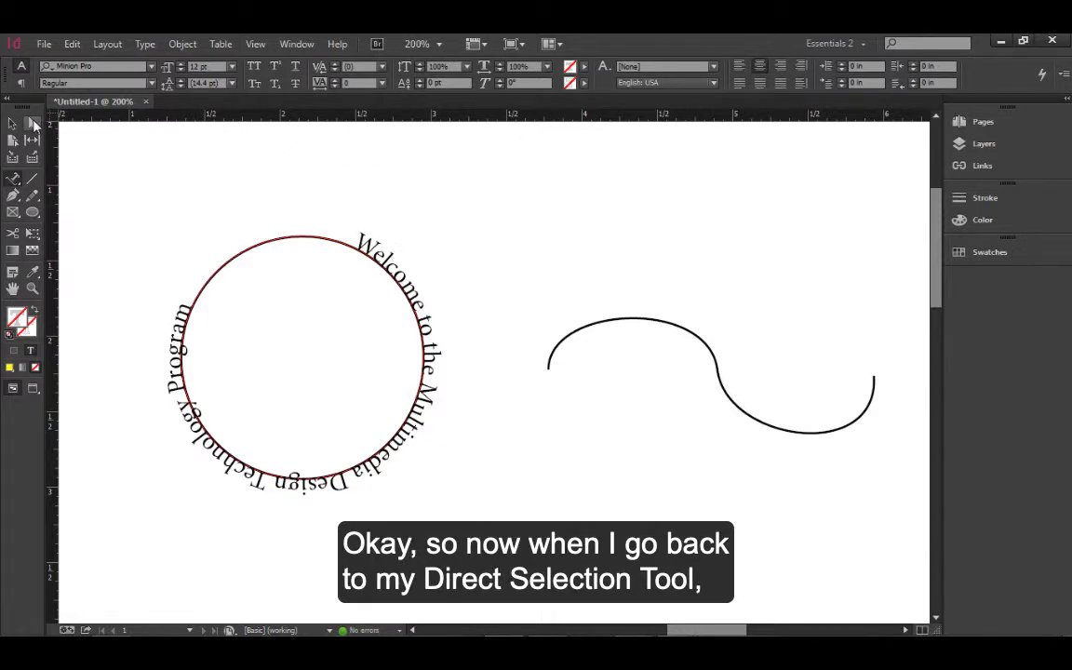
pyautogui.click(34, 123)
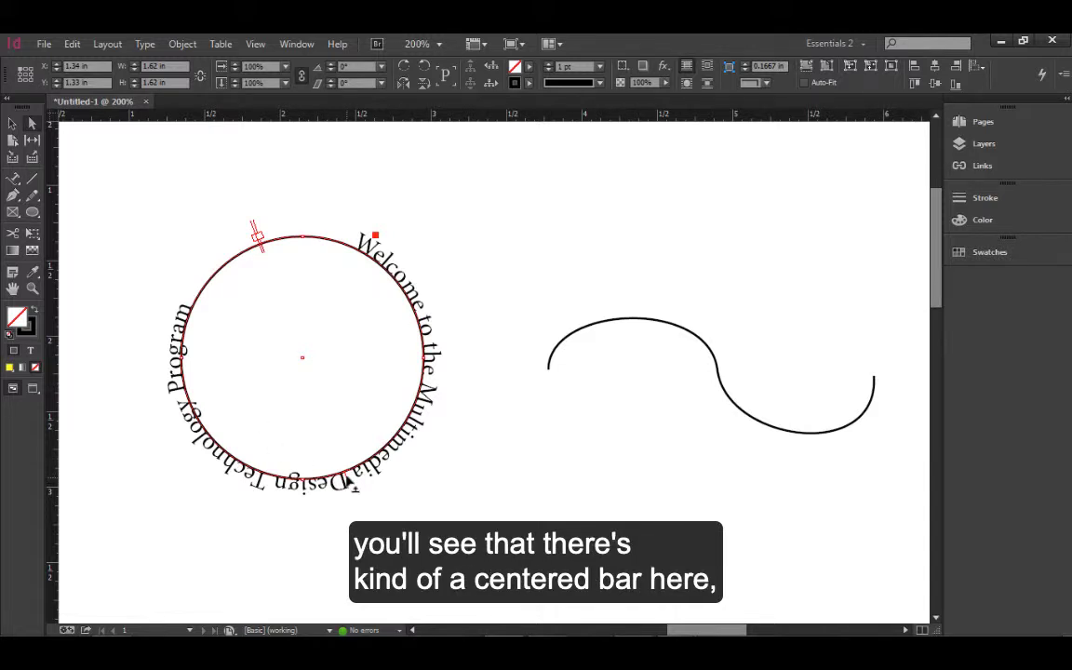
pyautogui.moveTo(346, 476); pyautogui.dragTo(304, 227)
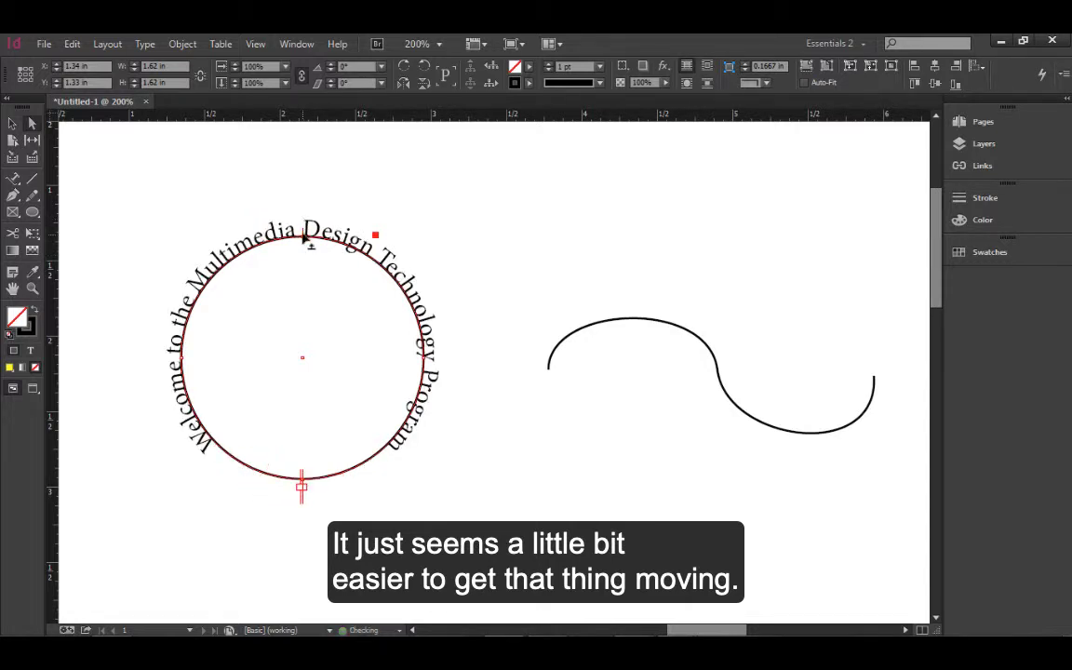
# Try to reposition the text's start bracket along the bottom of the circle, cancelling any loaded text cursor
pyautogui.click(313, 491)
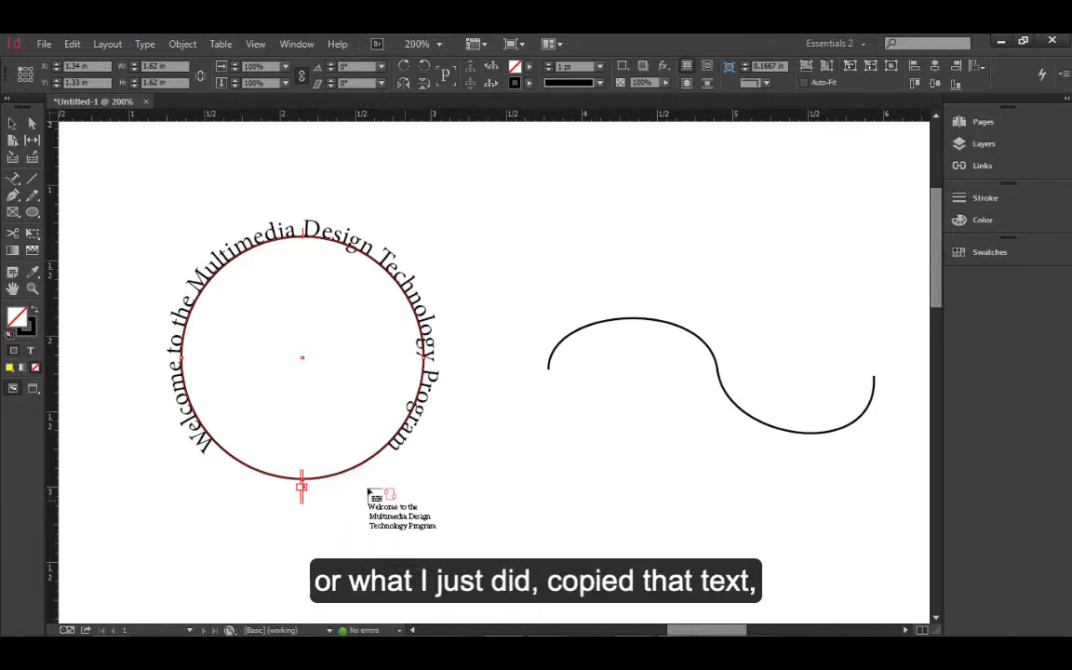
pyautogui.press('Escape')
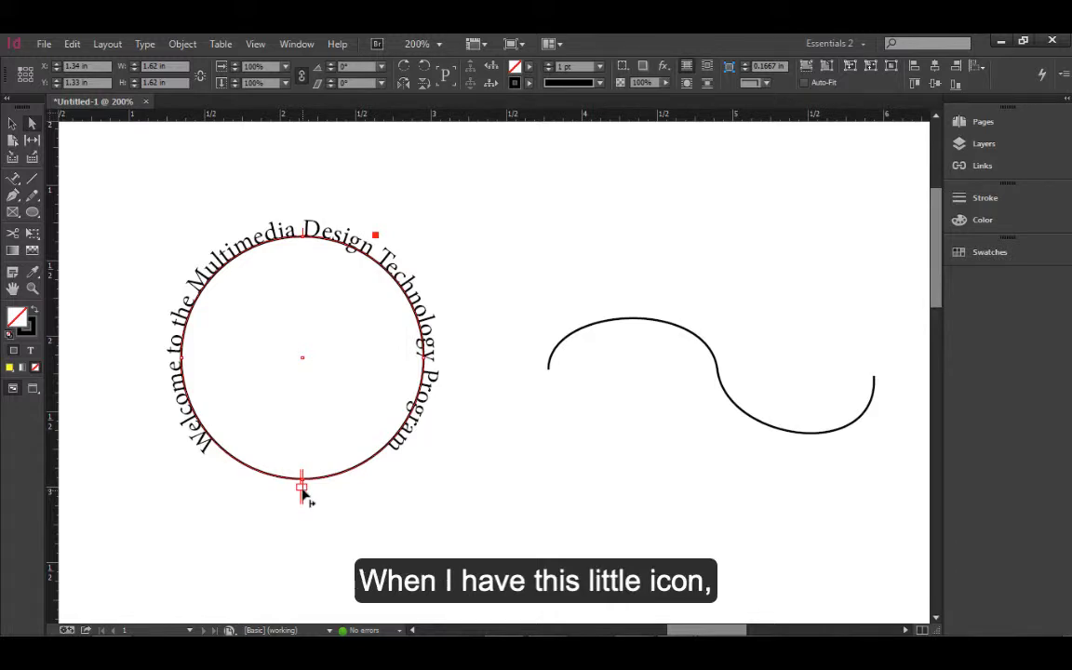
pyautogui.moveTo(304, 493)
pyautogui.mouseDown()
pyautogui.moveTo(335, 498)
pyautogui.moveTo(383, 480)
pyautogui.moveTo(300, 495)
pyautogui.mouseUp()
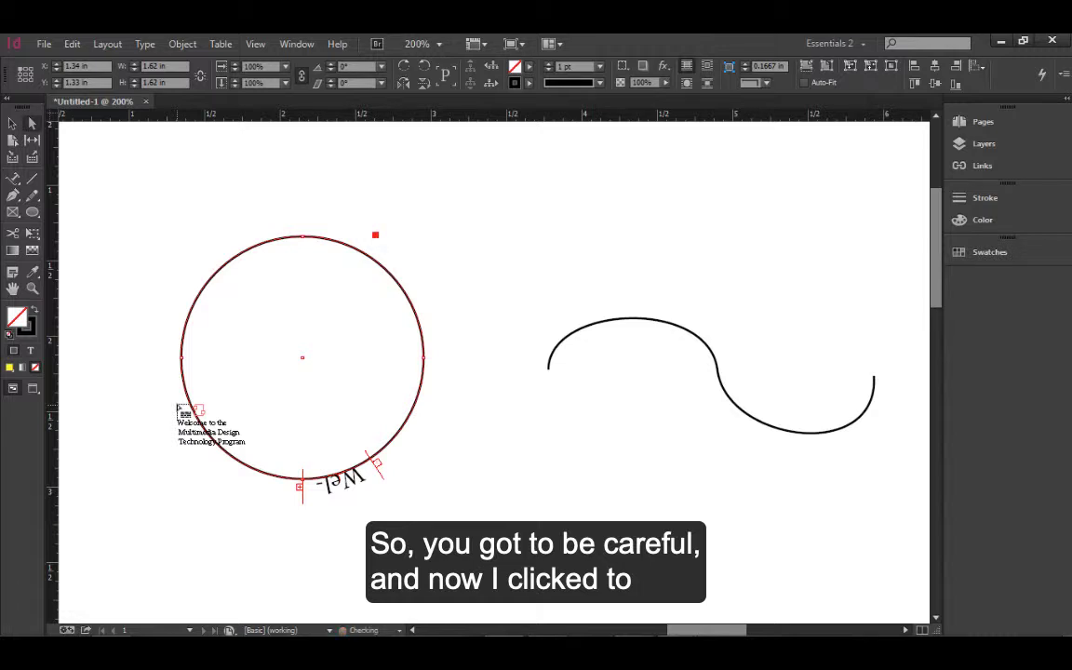
pyautogui.press('Escape')
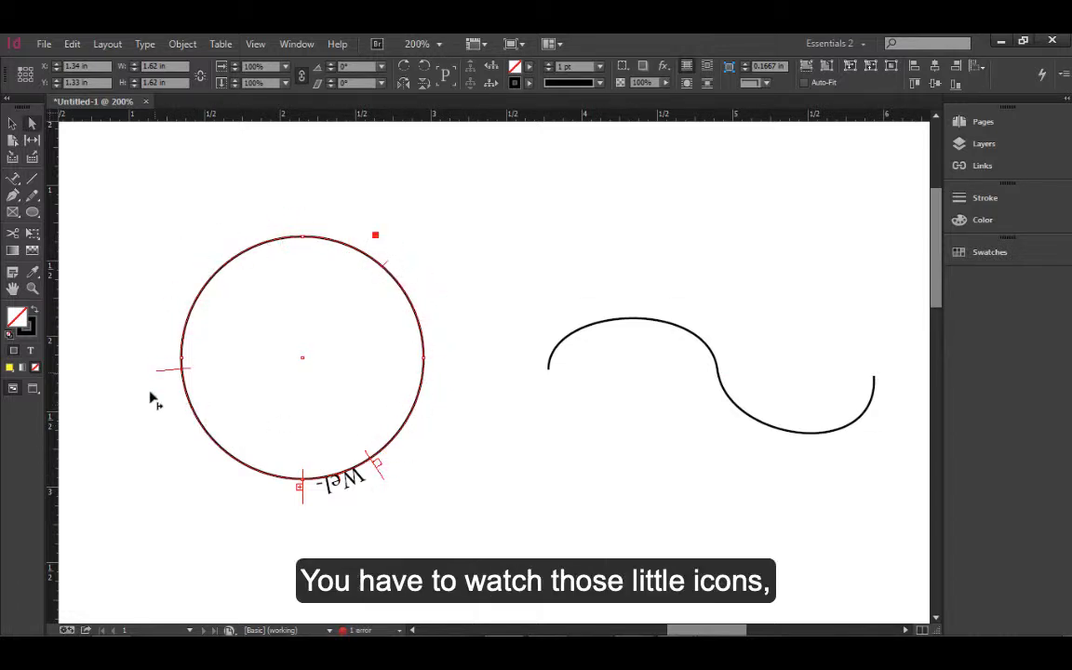
# Reposition the circle text's bracket at the bottom of the circle so the whole sentence fits around the path again
pyautogui.moveTo(256, 526); pyautogui.dragTo(298, 494)
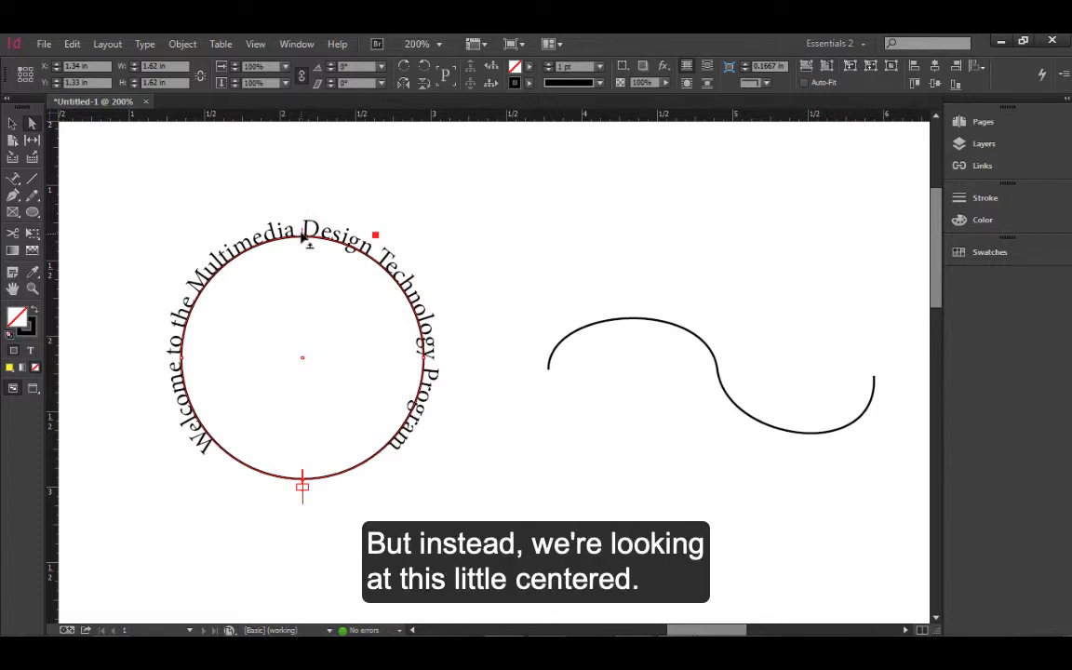
# Add the text "Enter text on any path in InDesign" along the open S-shaped curve with the Type on a Path tool, then deselect it
pyautogui.click(13, 178)
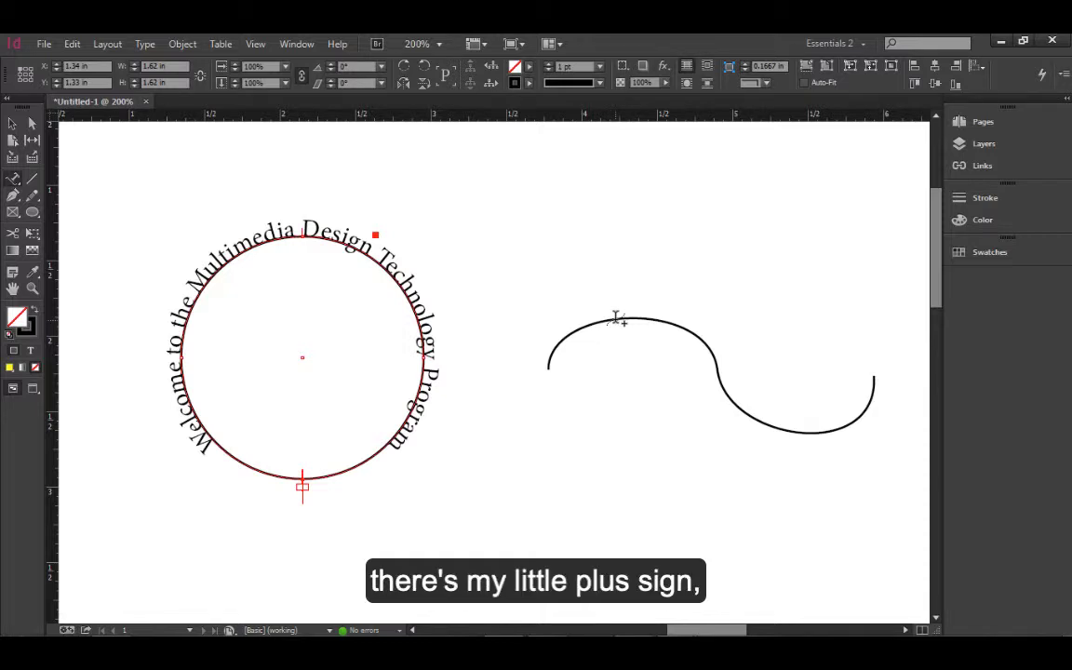
pyautogui.click(625, 325)
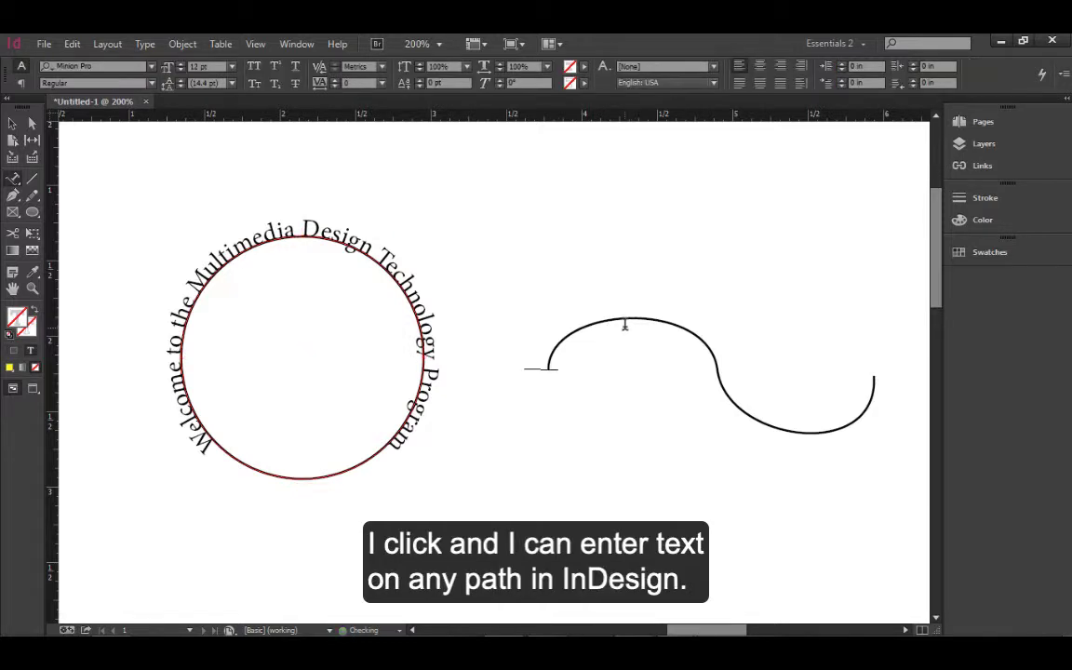
pyautogui.write('Enter ')
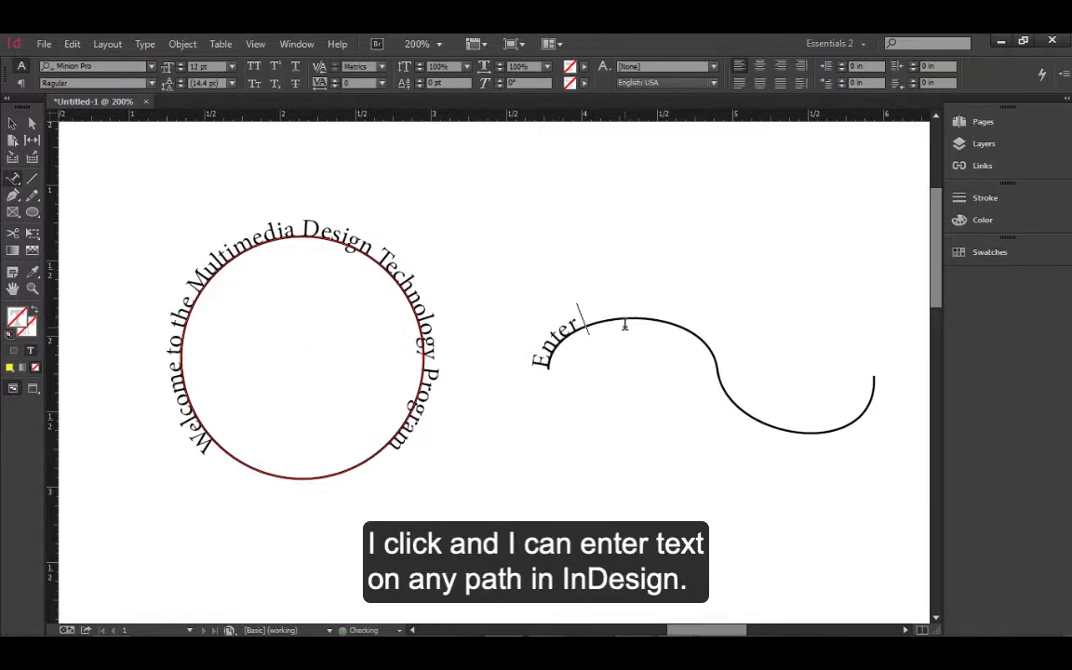
pyautogui.write('text on any')
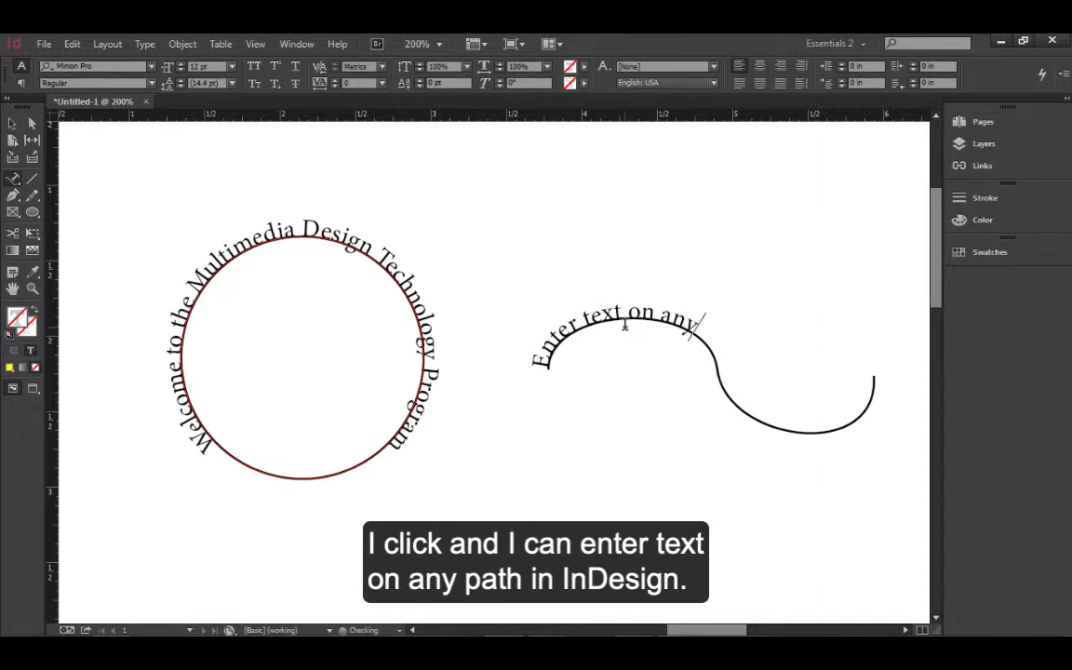
pyautogui.write(' path in InDesign')
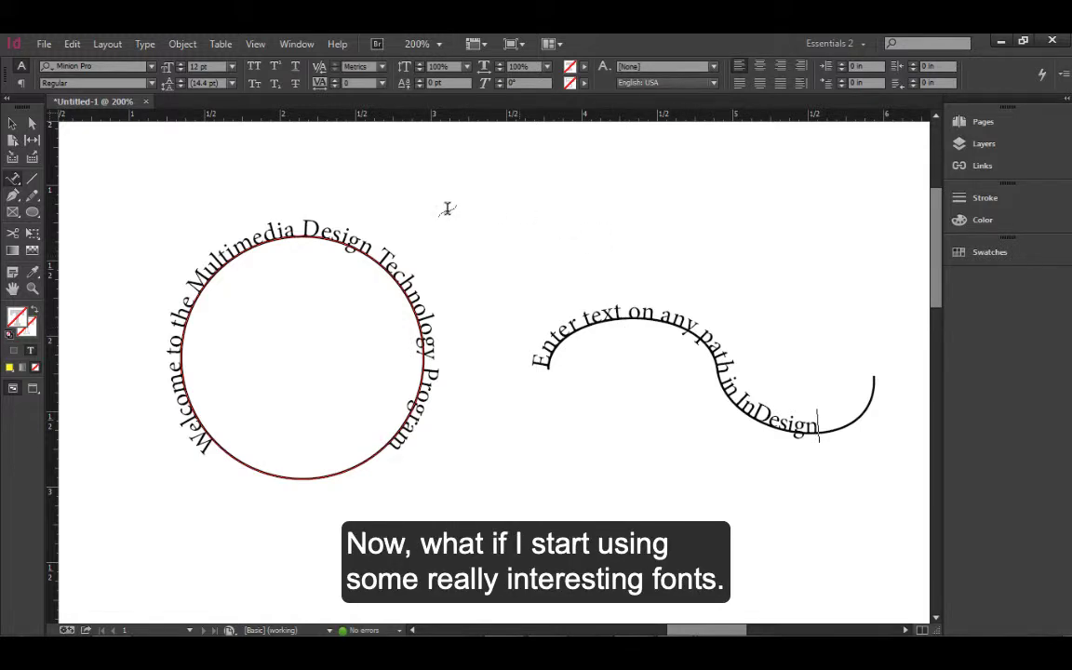
pyautogui.click(11, 123)
pyautogui.click(490, 304)
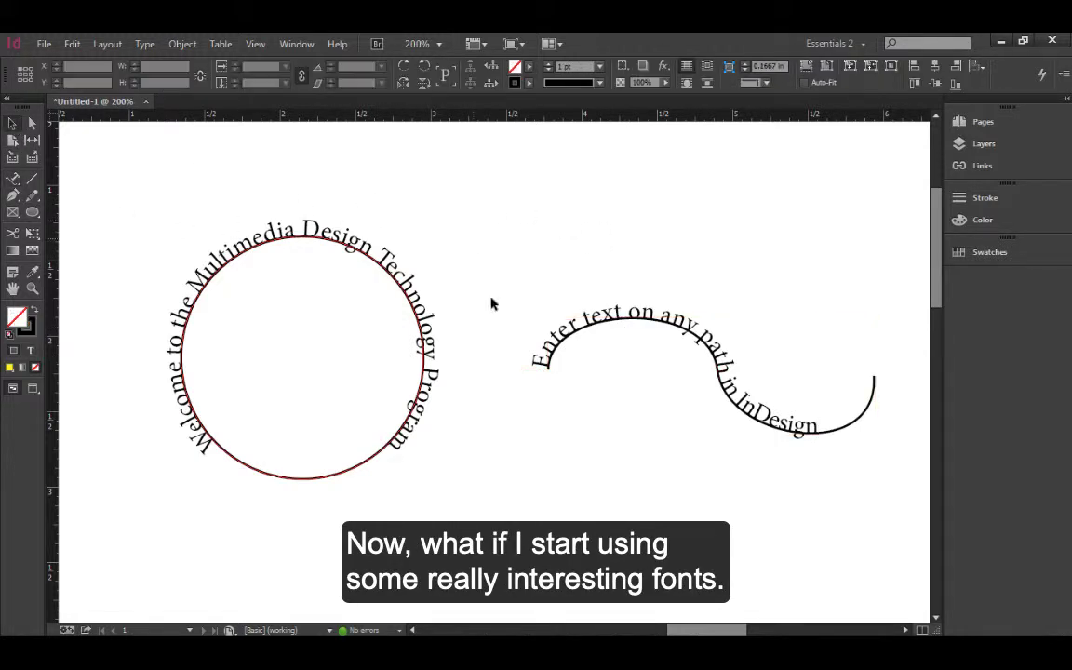
# Draw a text frame about 4.22 in wide and 1.74 in high in the empty area below the circle and curve
pyautogui.scroll(-3, 576, 478)
pyautogui.scroll(-5, 577, 478)
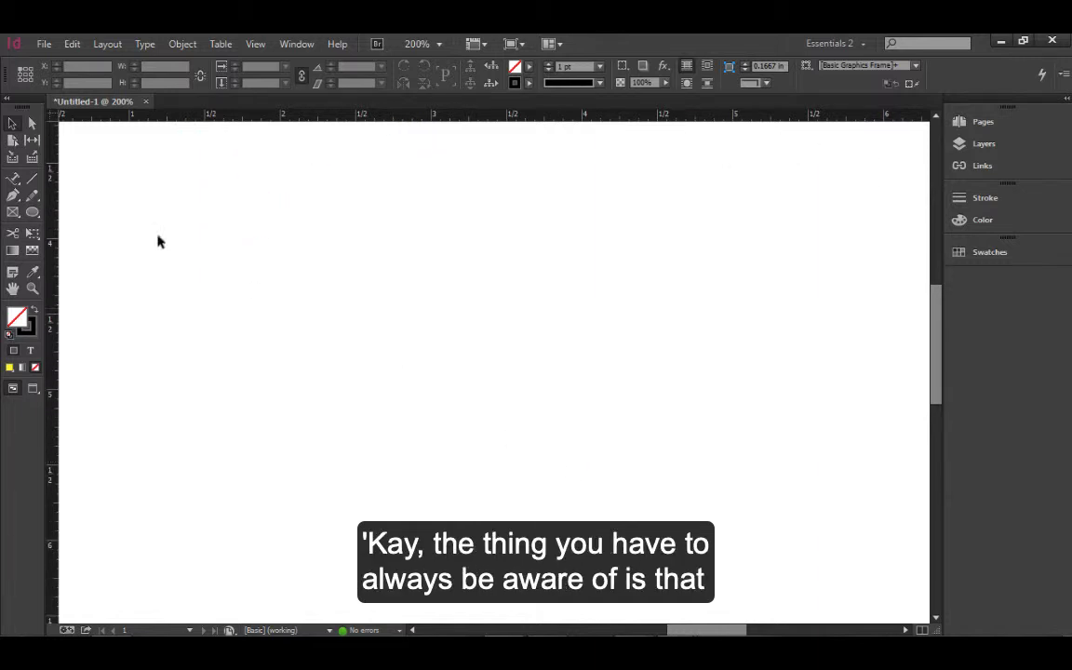
pyautogui.click(15, 181)
pyautogui.click(47, 180)
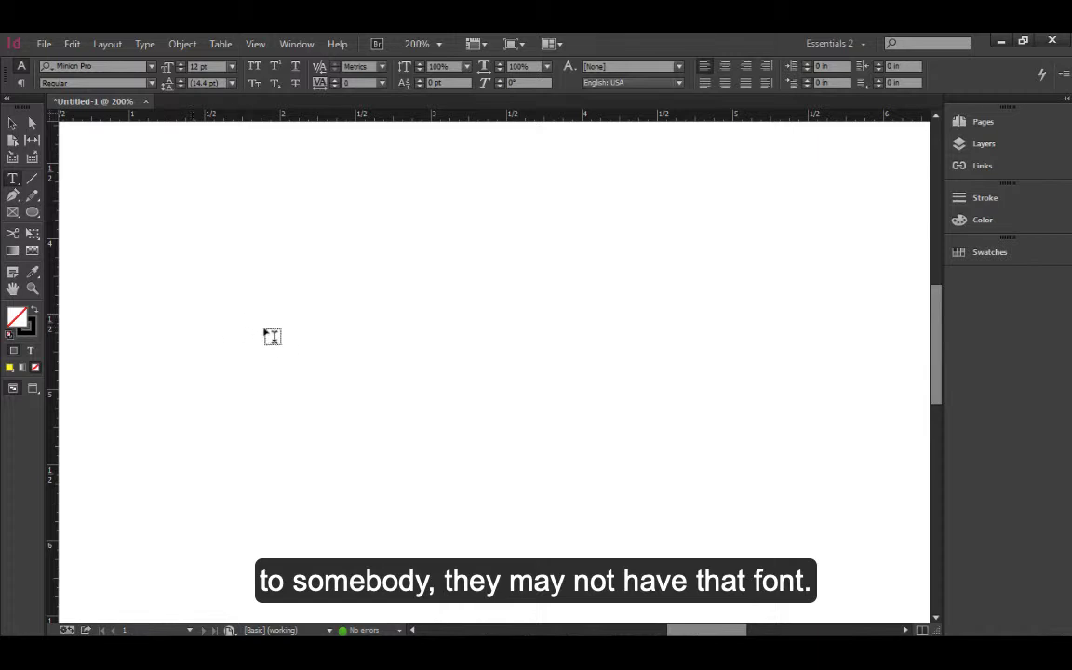
pyautogui.moveTo(210, 199); pyautogui.dragTo(847, 460)
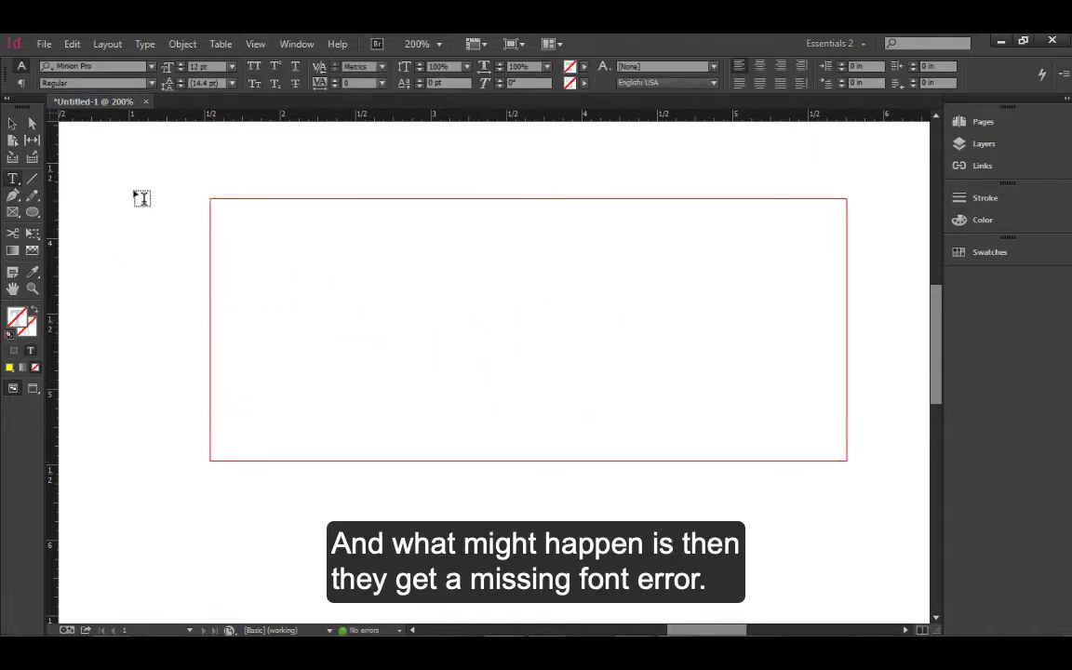
# Set the new text frame's type to 60 pt in the Jungle Fever NF font
pyautogui.click(229, 67)
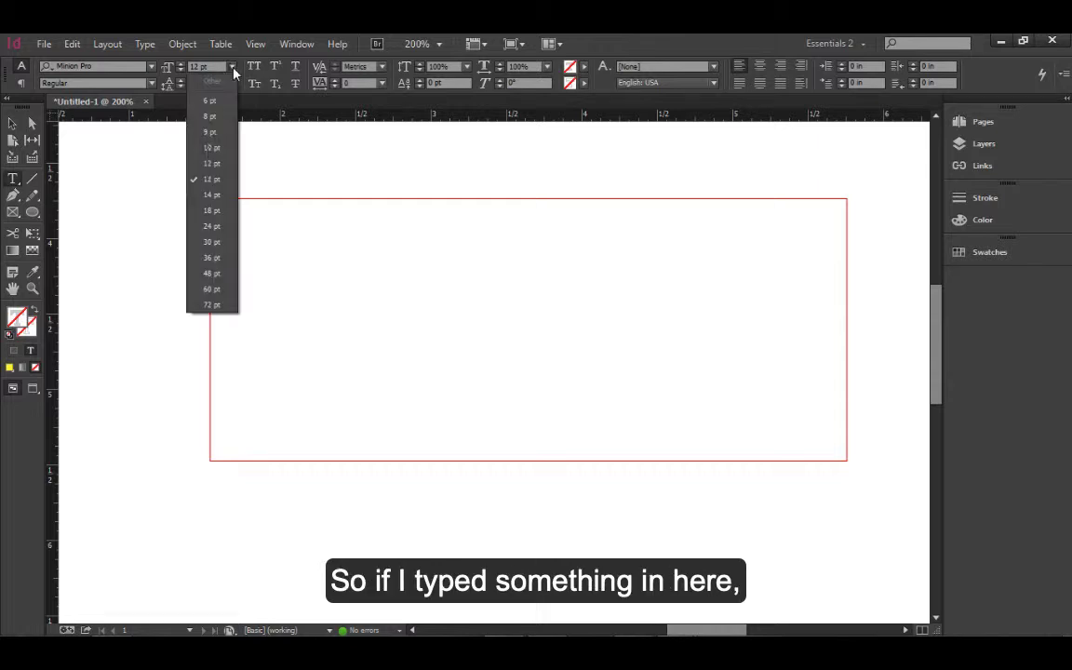
pyautogui.click(189, 289)
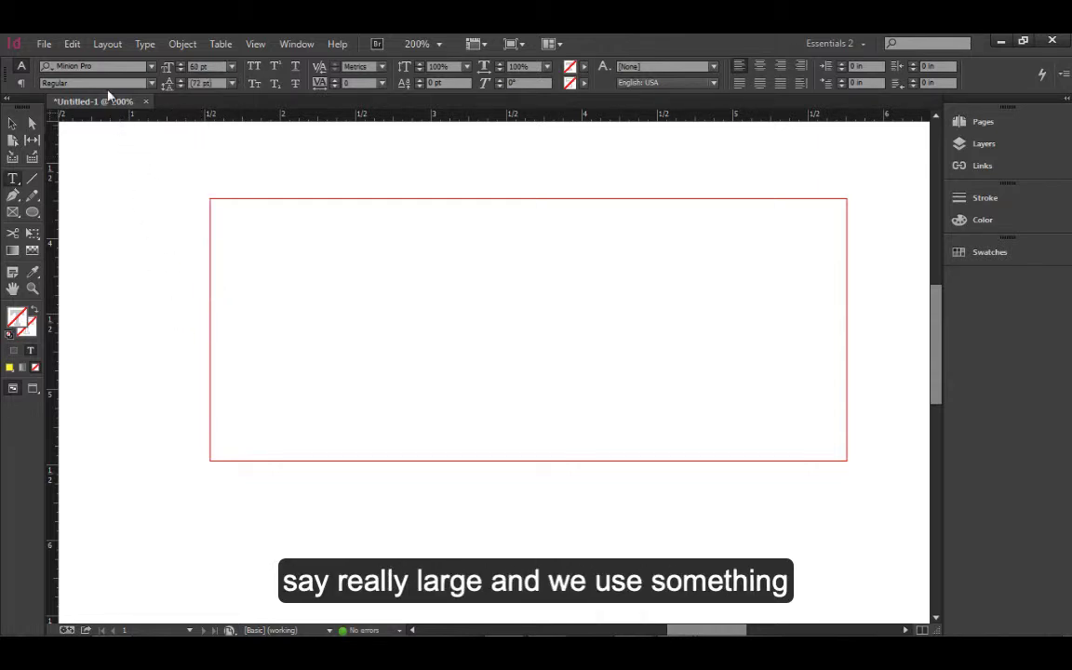
pyautogui.click(151, 68)
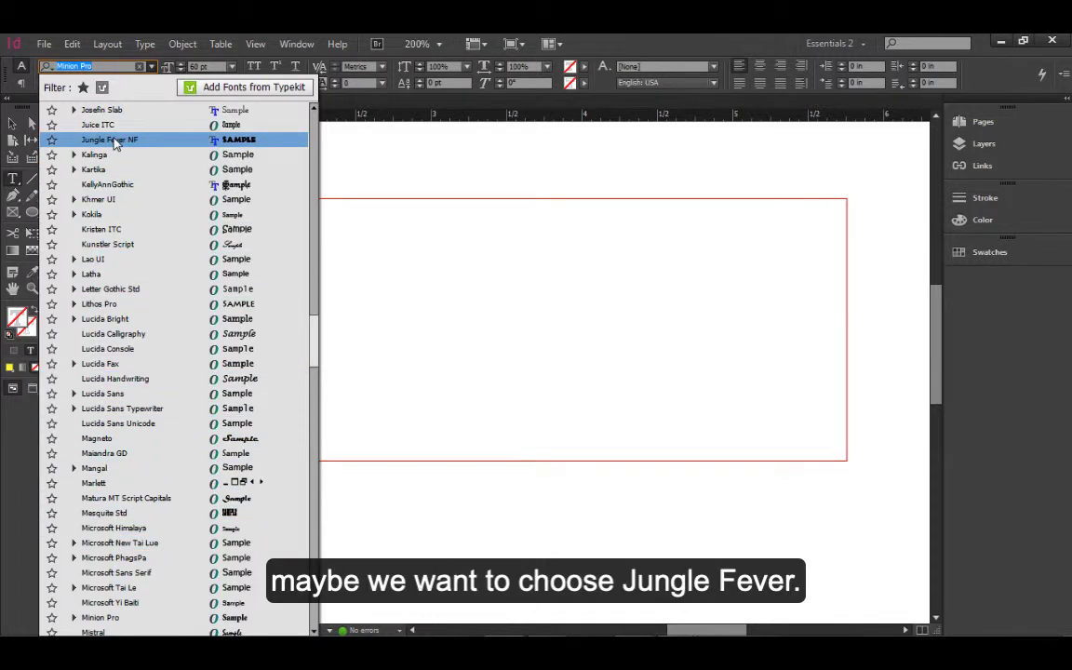
pyautogui.click(110, 139)
# Enter the word "Welcome" in the new text frame
pyautogui.click(212, 287)
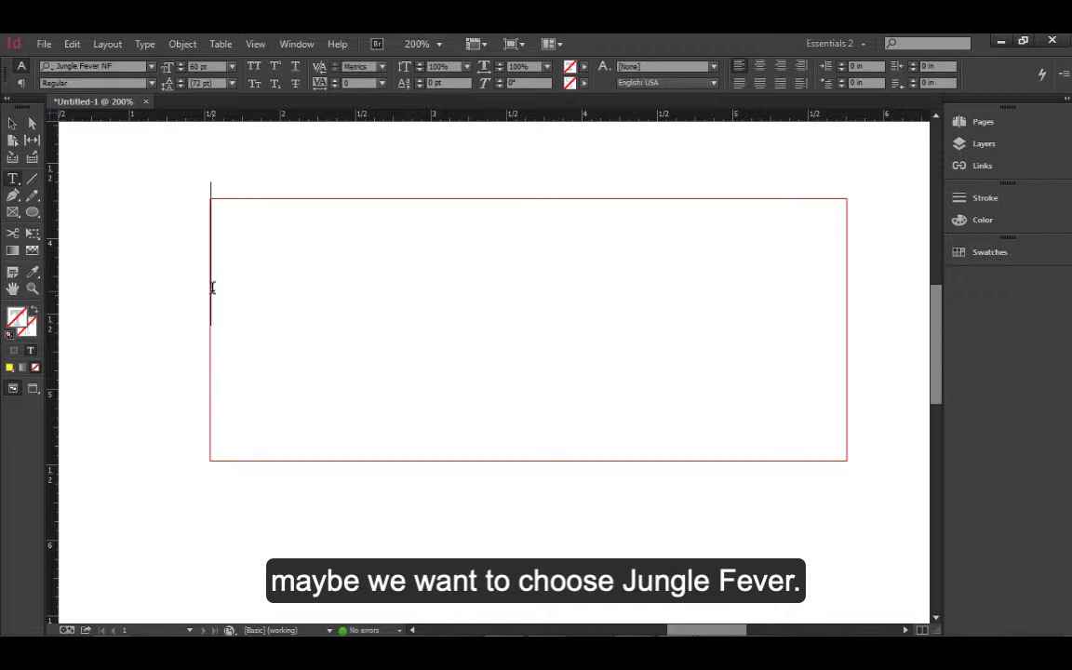
pyautogui.write('Welso')
pyautogui.press('BackSpace')
pyautogui.press('BackSpace')
pyautogui.write('come')
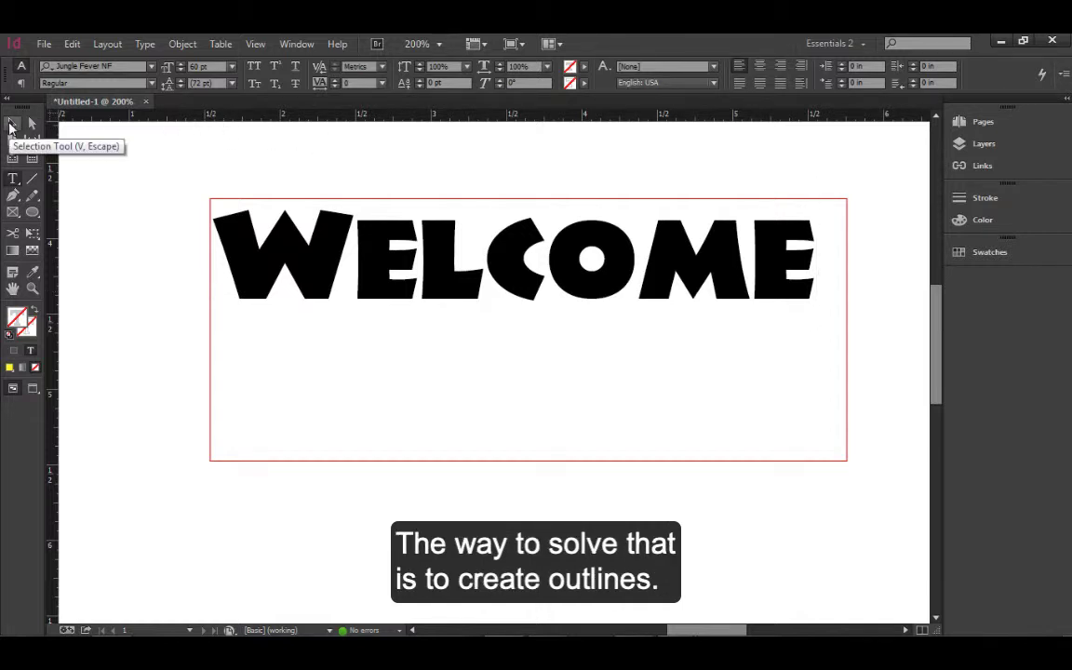
# Move the "Welcome" frame slightly to about X 1.45 in, Y 3.74 in and convert its text to outlines
pyautogui.click(12, 125)
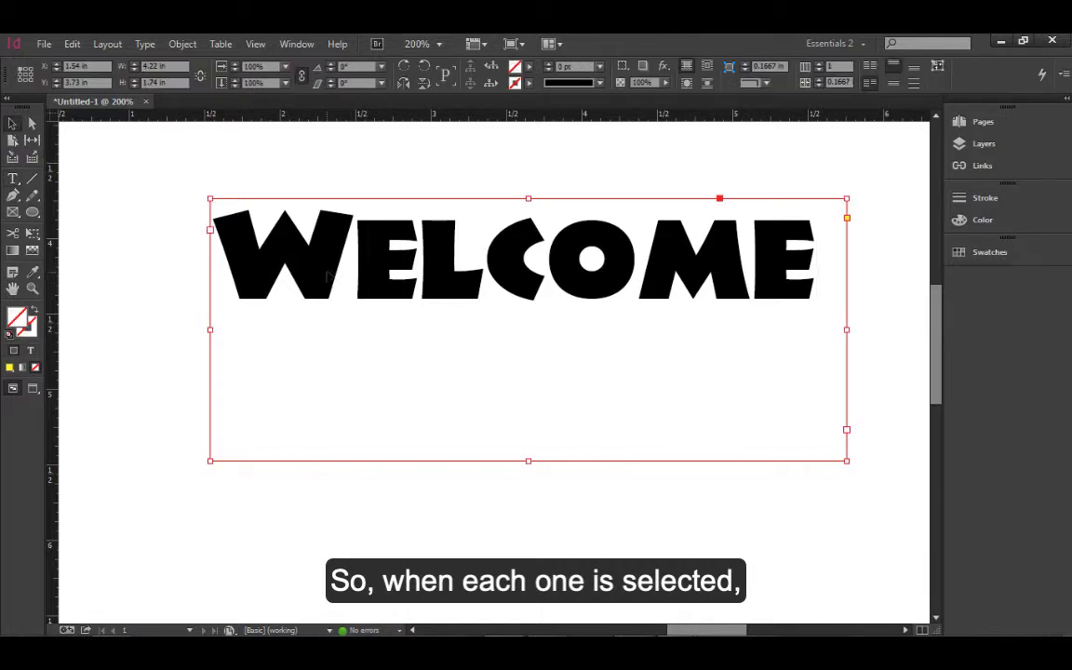
pyautogui.moveTo(327, 276); pyautogui.dragTo(315, 278)
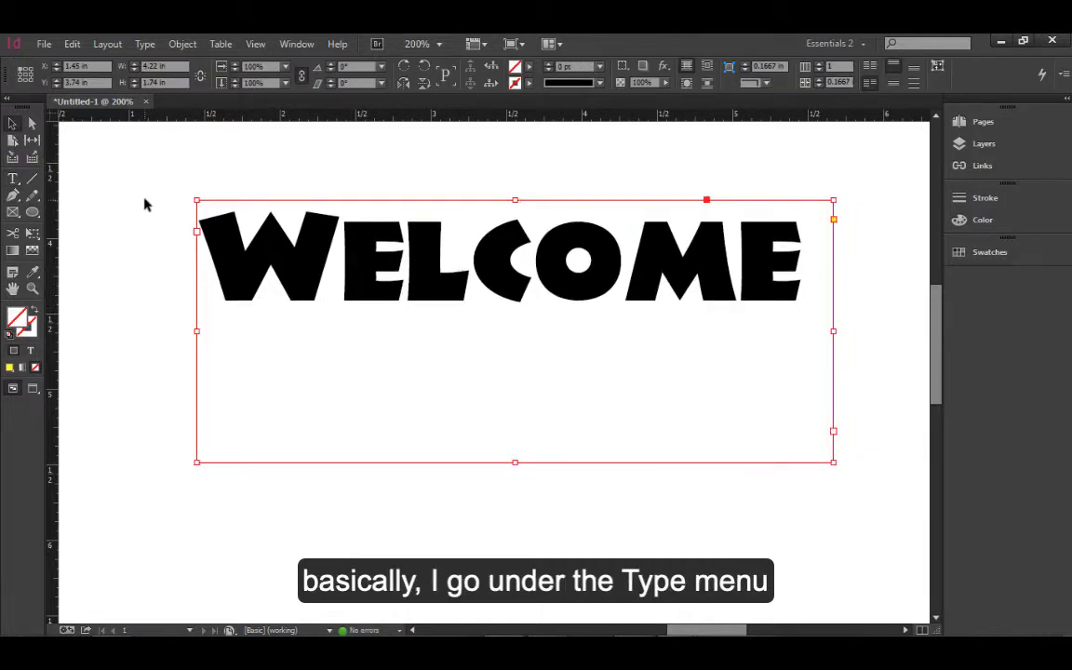
pyautogui.click(145, 45)
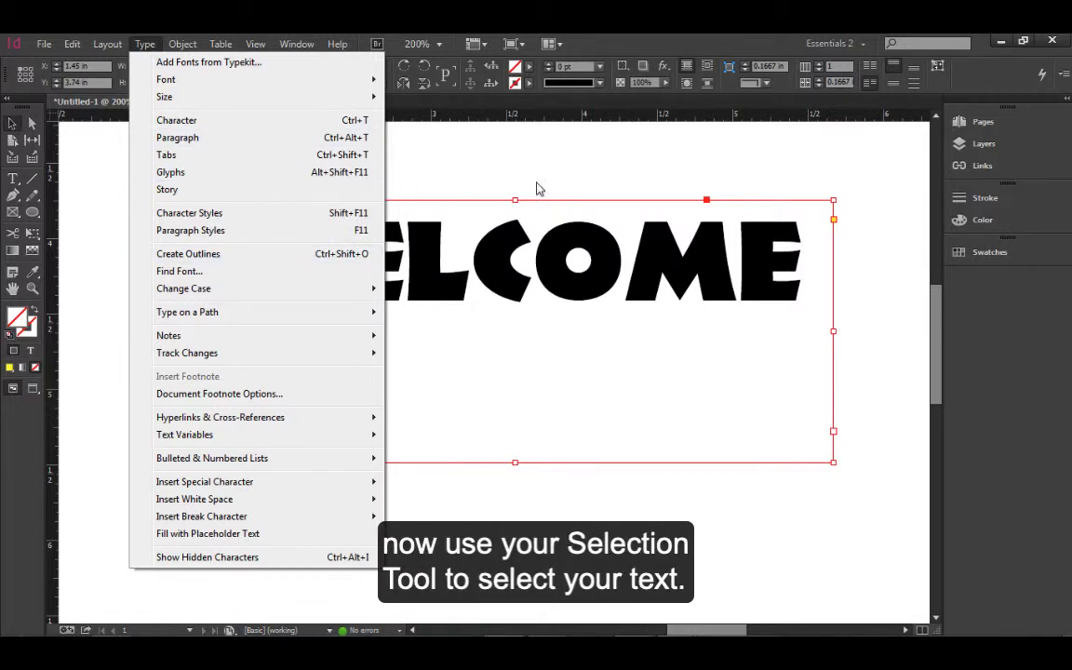
pyautogui.click(225, 257)
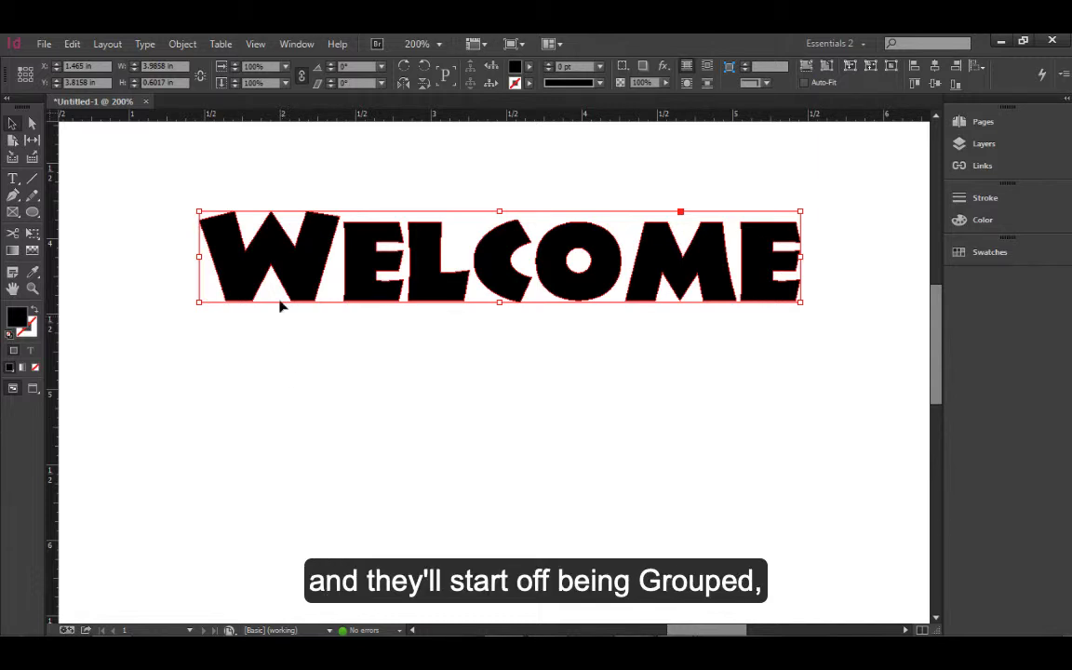
# Stretch the outlined "Welcome" to about 4.23 in by 1.19 in and move it to about X 1.04 in, Y 3.65 in
pyautogui.moveTo(284, 291); pyautogui.dragTo(285, 320)
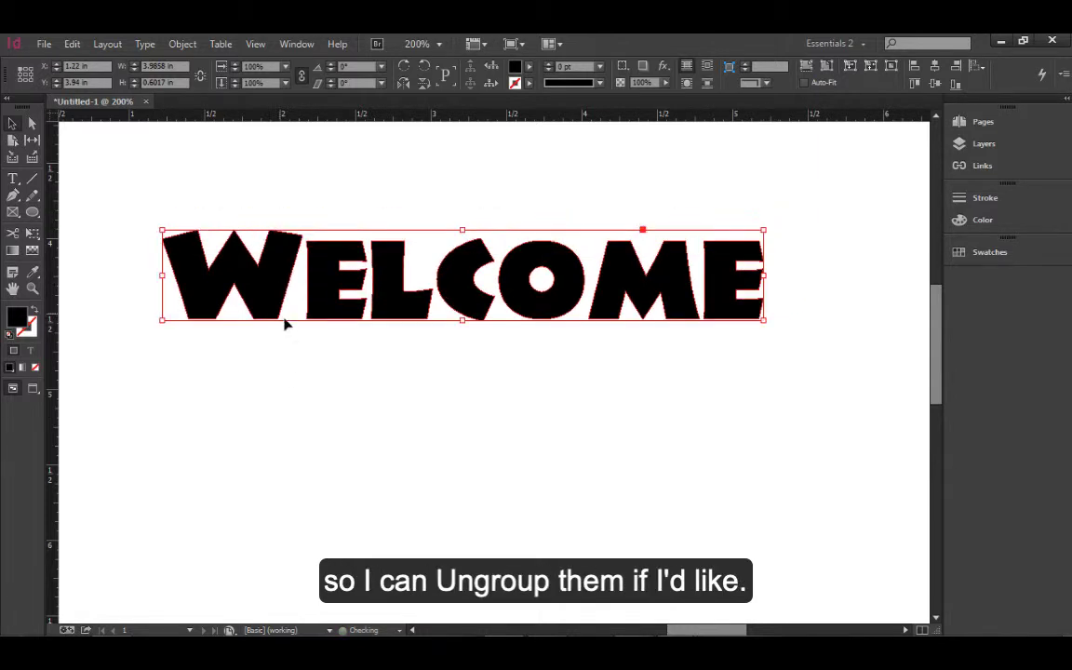
pyautogui.click(183, 44)
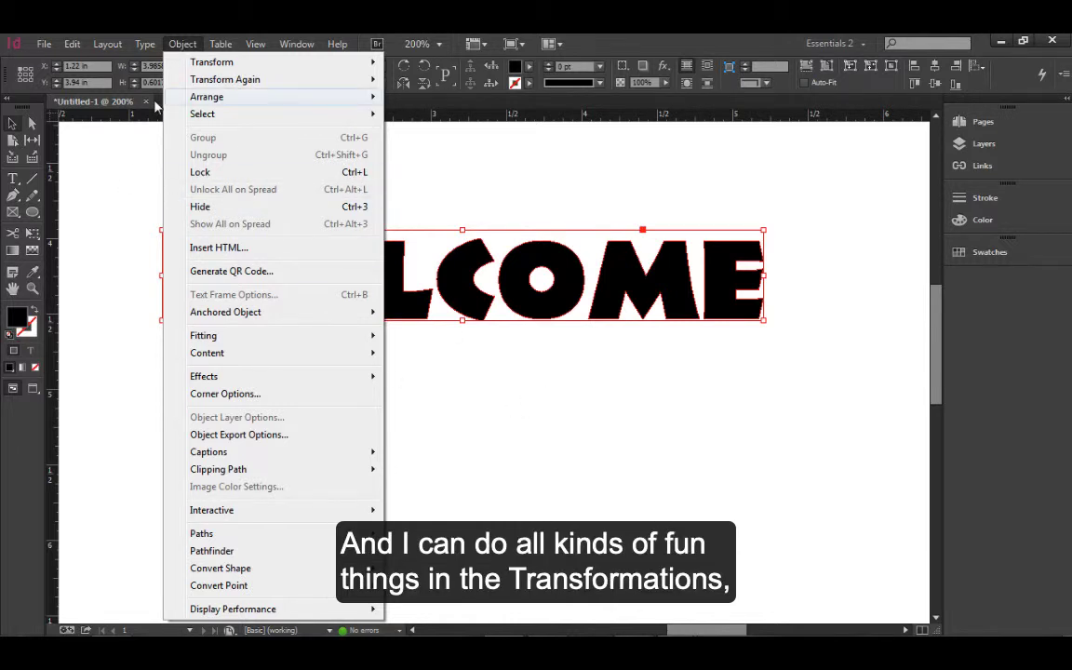
pyautogui.click(515, 438)
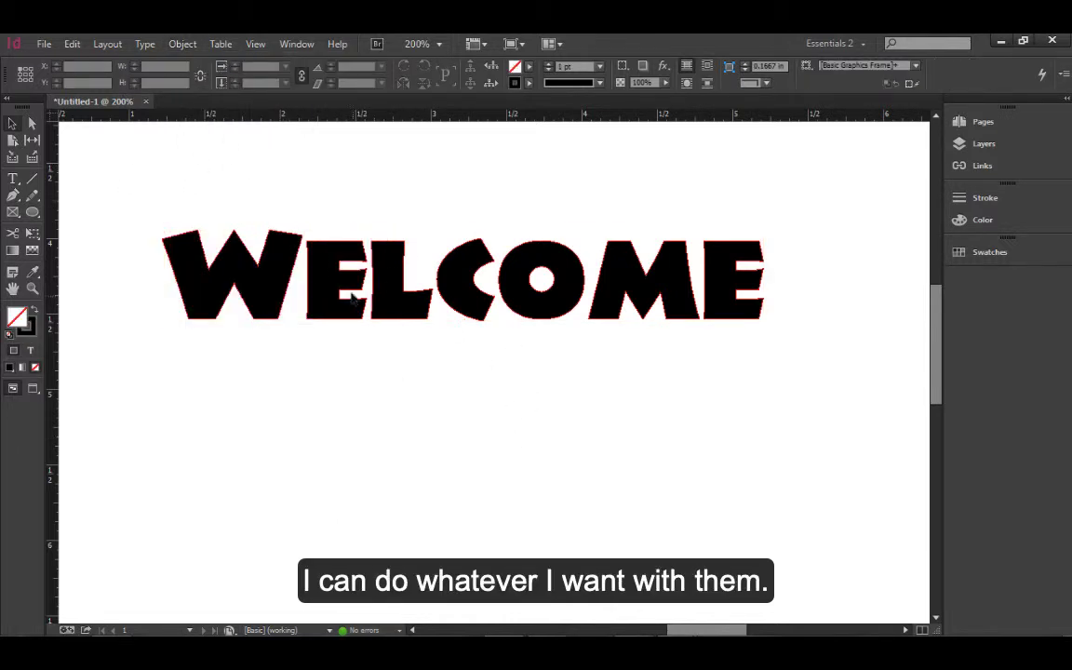
pyautogui.click(684, 304)
pyautogui.moveTo(764, 318); pyautogui.dragTo(800, 409)
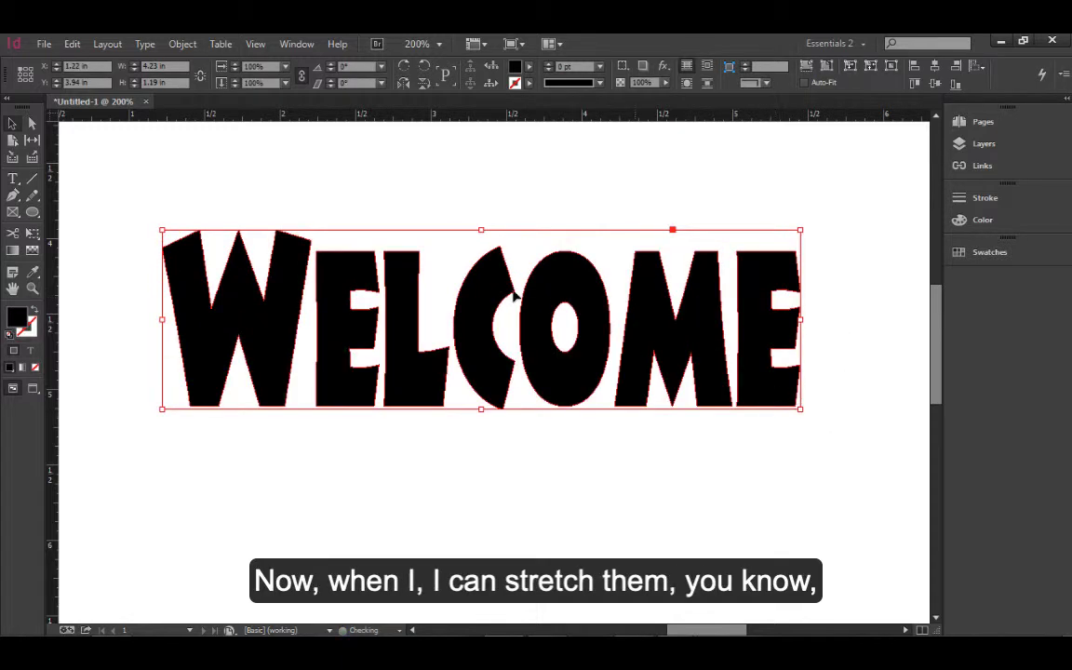
pyautogui.moveTo(514, 295); pyautogui.dragTo(488, 253)
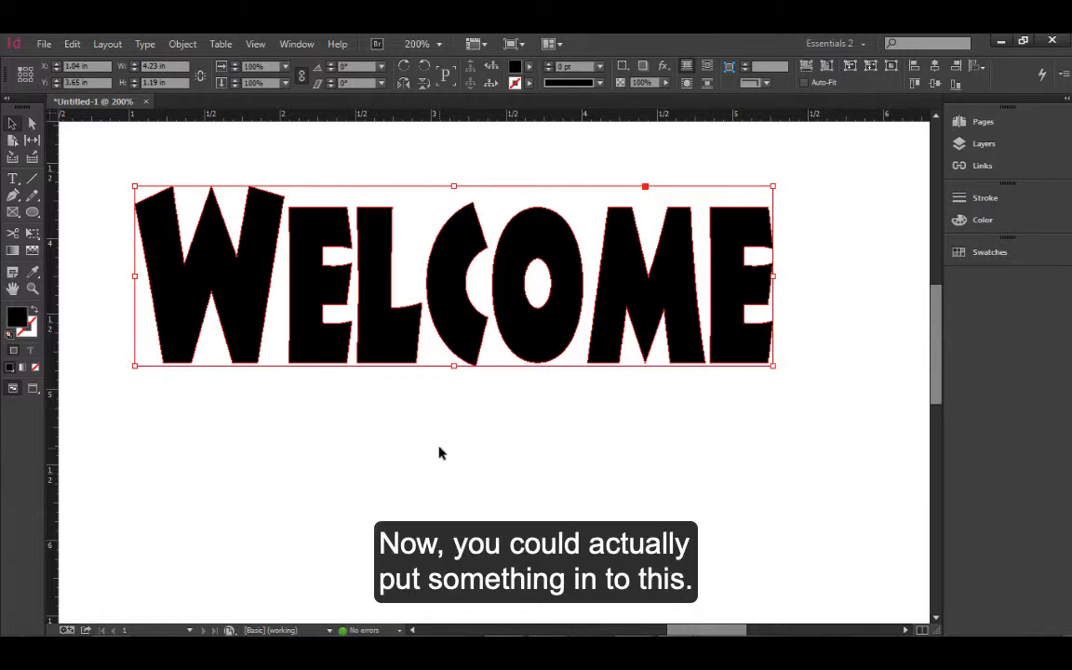
# Place the image IMG_0090.2.jpg inside the outlined "Welcome" letters
pyautogui.click(43, 44)
pyautogui.click(85, 285)
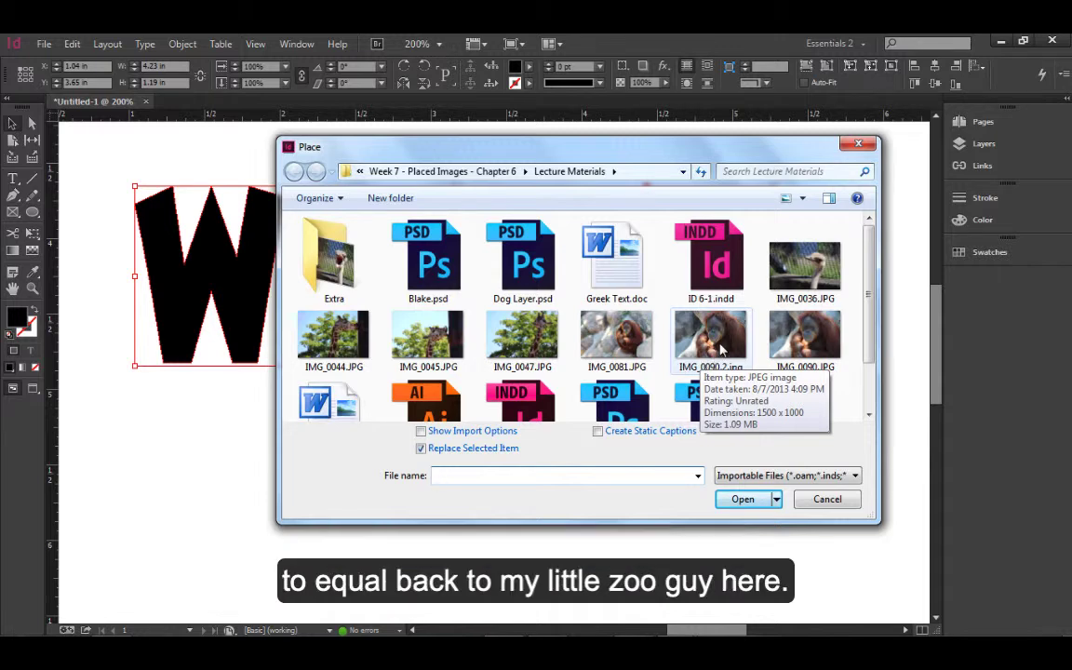
pyautogui.click(707, 345)
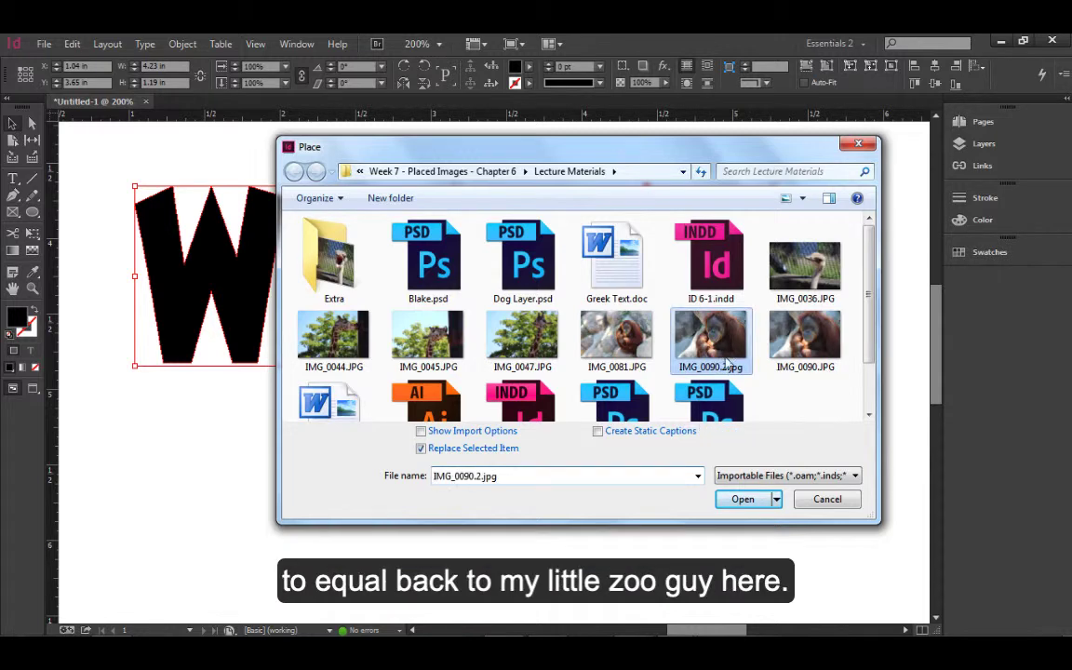
pyautogui.click(744, 500)
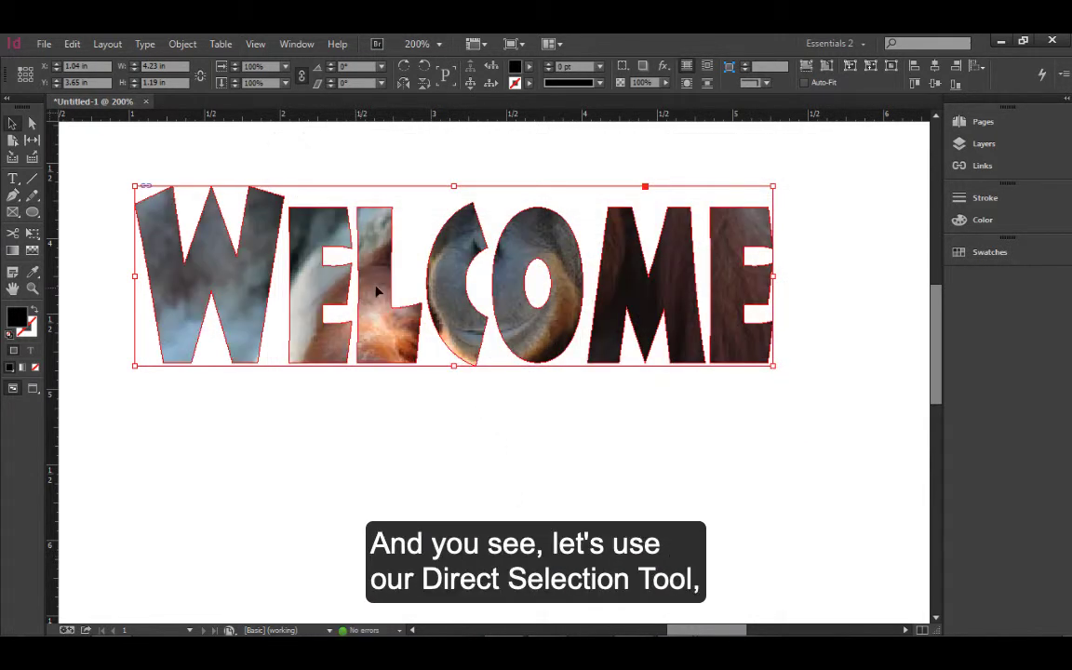
# Move the placed image within the letters to about X -0.09 in, Y -0.71 in, with the orangutan's face in the letter O
pyautogui.click(32, 121)
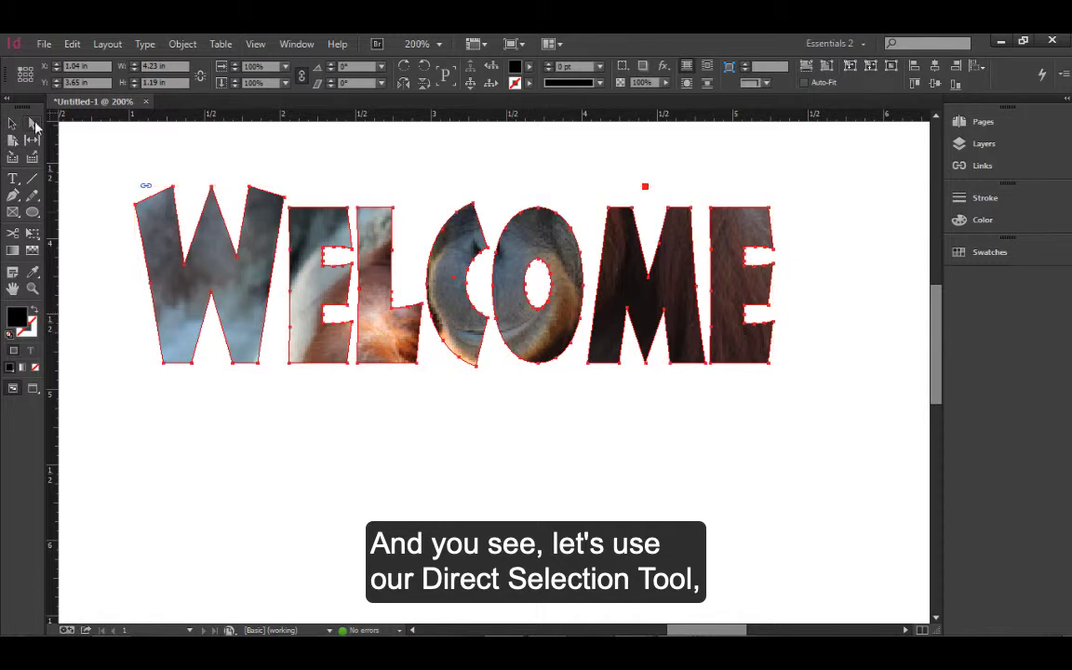
pyautogui.click(529, 443)
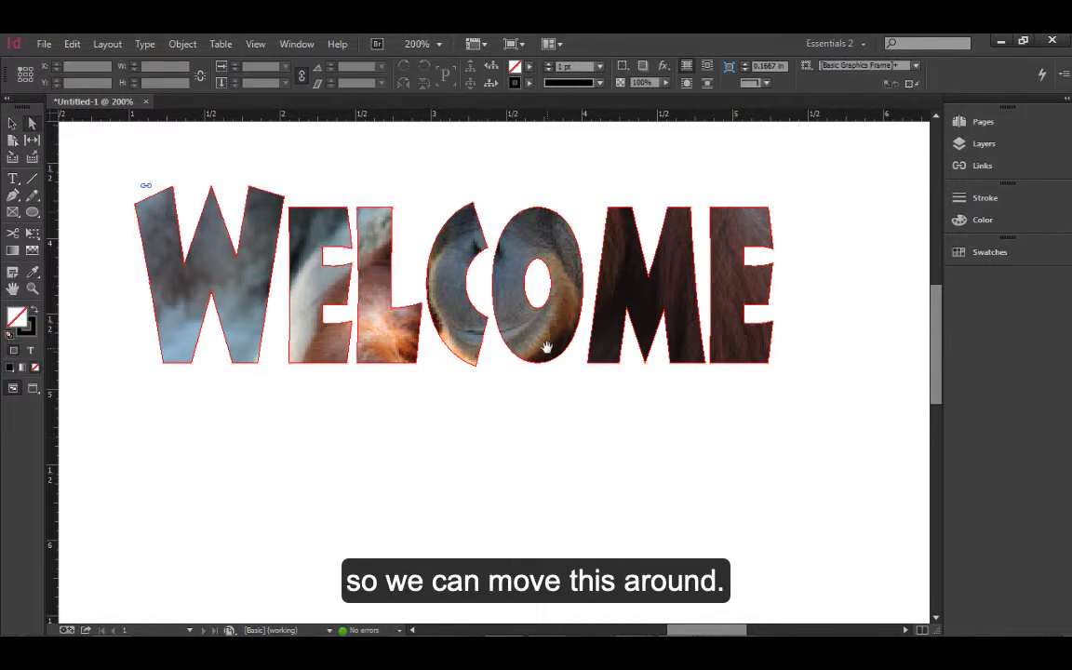
pyautogui.click(545, 348)
pyautogui.moveTo(578, 444); pyautogui.dragTo(595, 489)
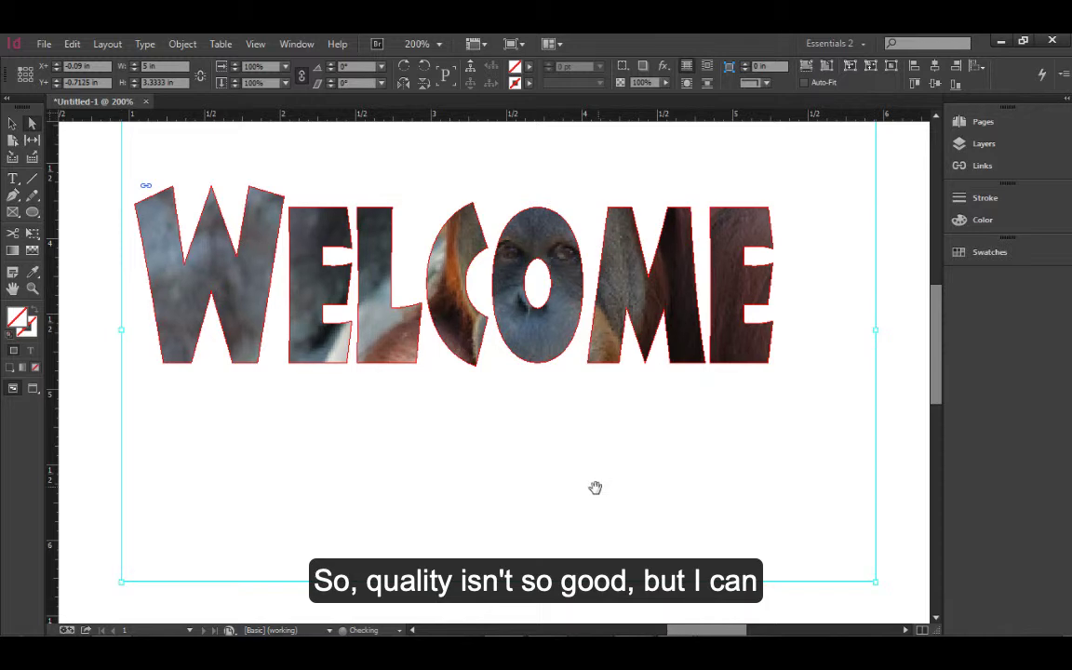
# Set the placed image's display performance to High Quality Display
pyautogui.rightClick(537, 339)
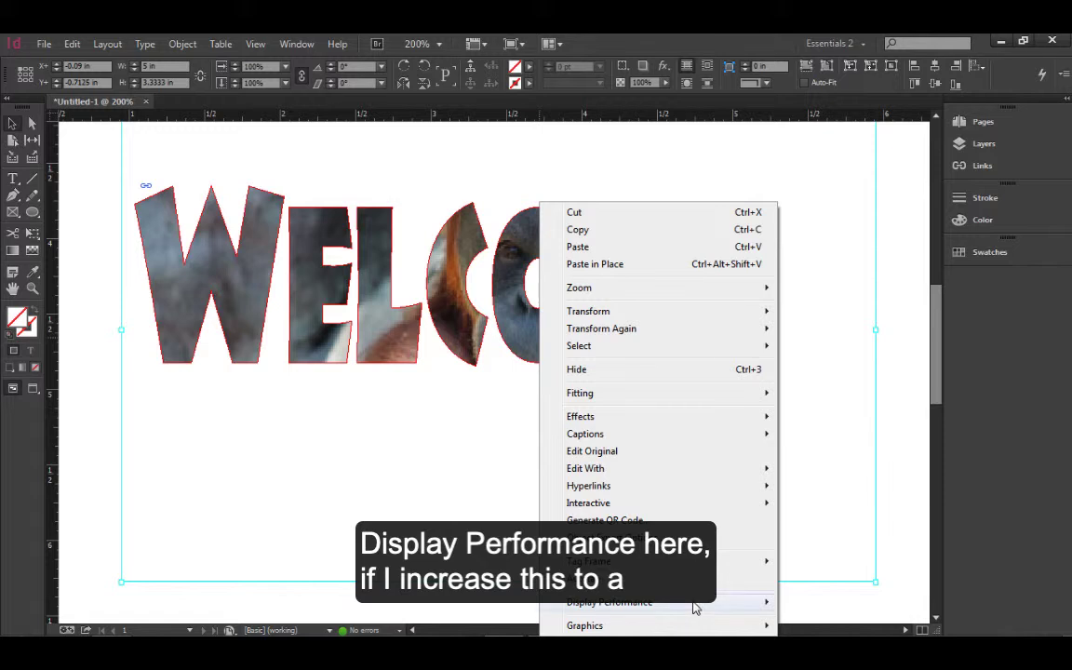
pyautogui.moveTo(693, 605)
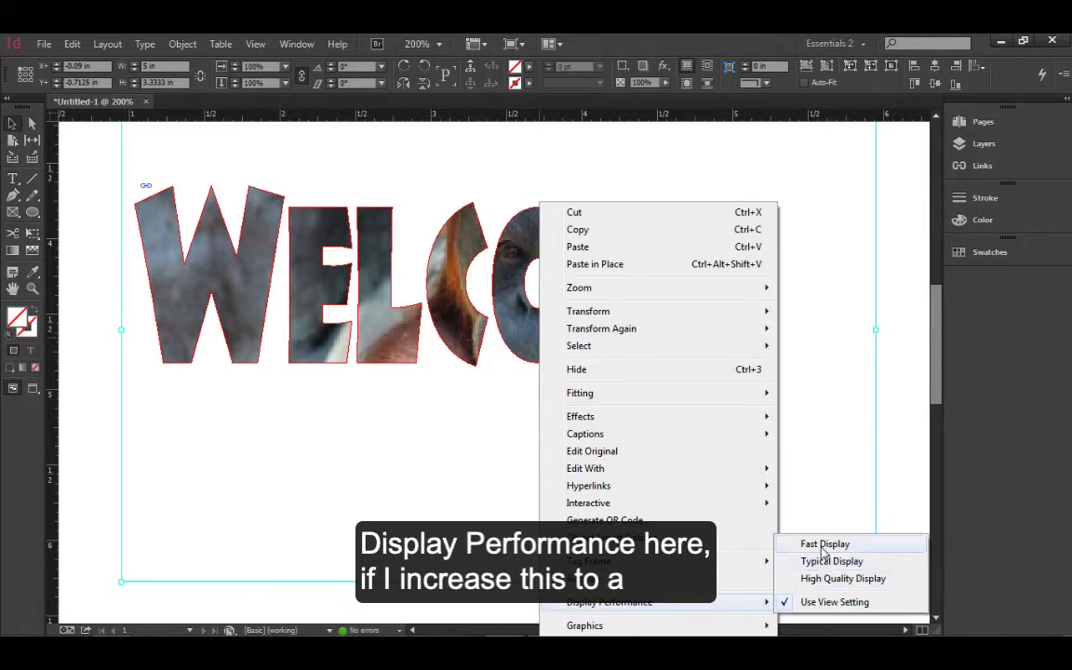
pyautogui.click(831, 577)
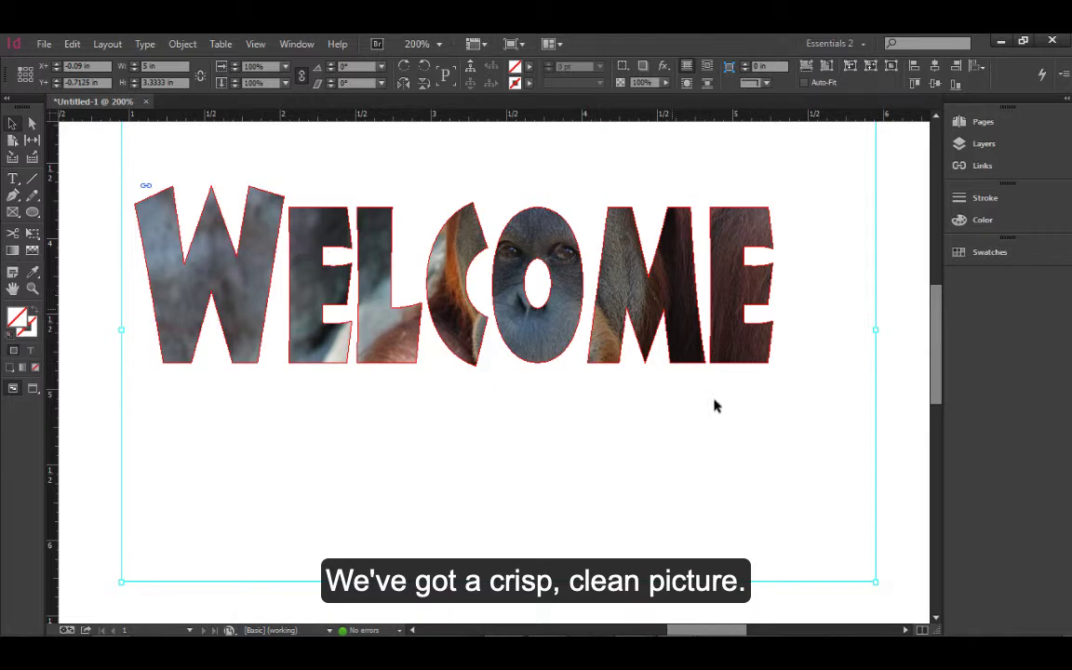
pyautogui.moveTo(546, 634)
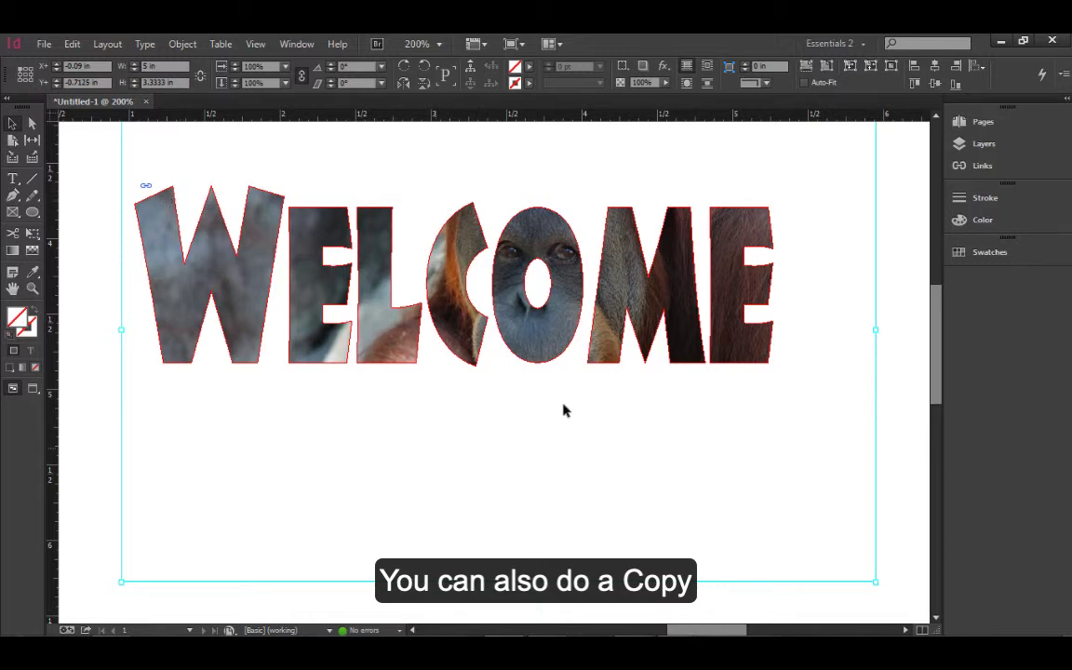
pyautogui.click(71, 45)
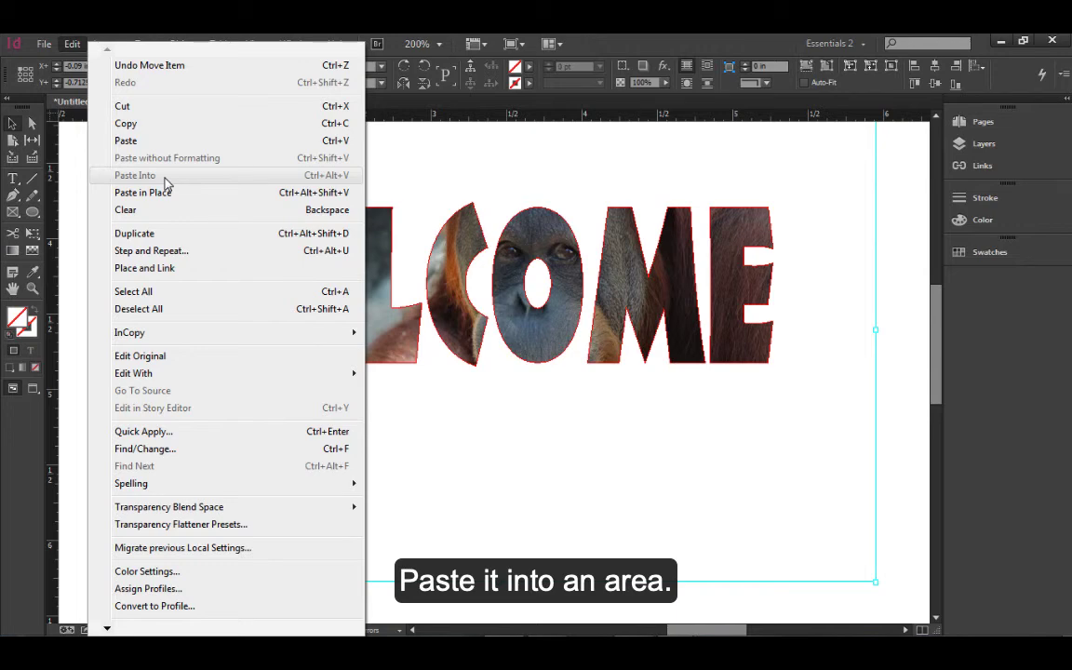
pyautogui.click(547, 480)
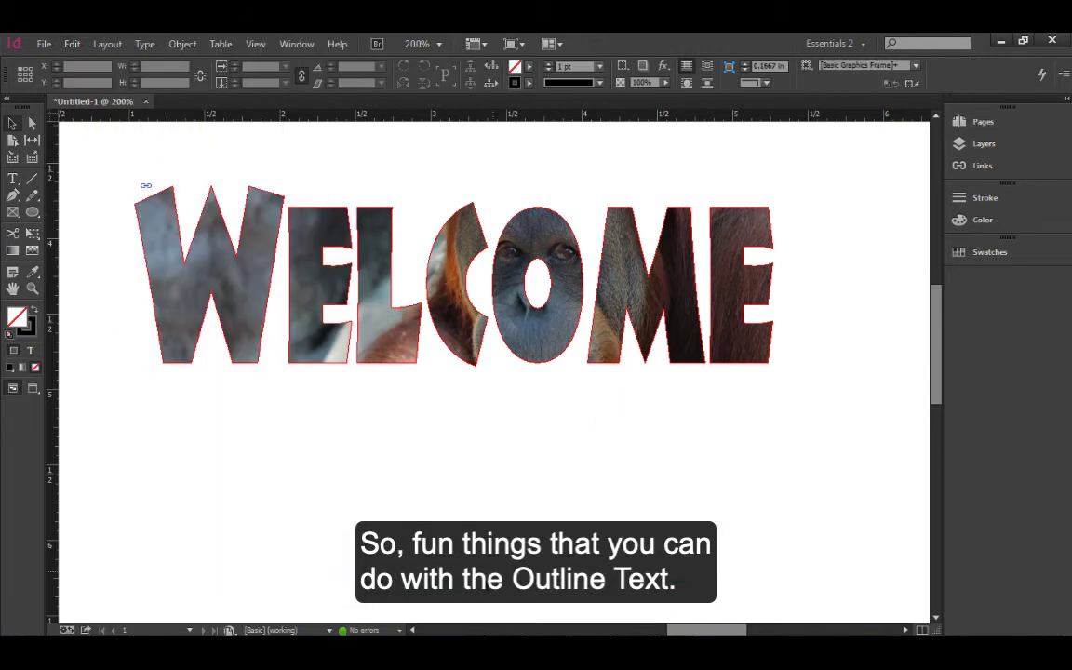
pyautogui.scroll(10, 410, 543)
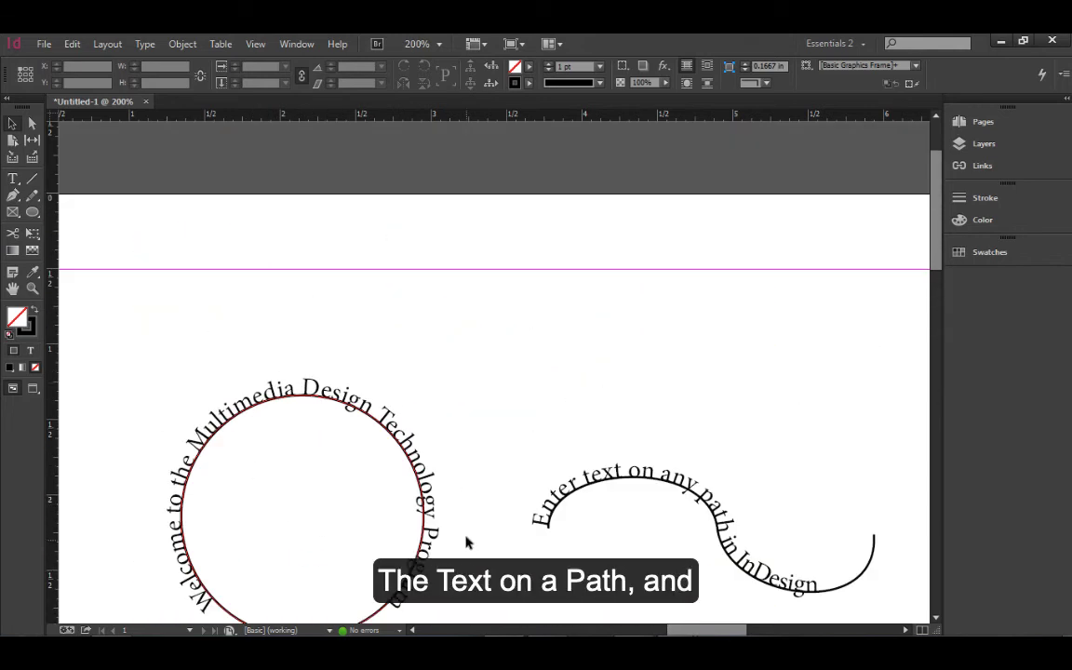
pyautogui.scroll(-10, 466, 545)
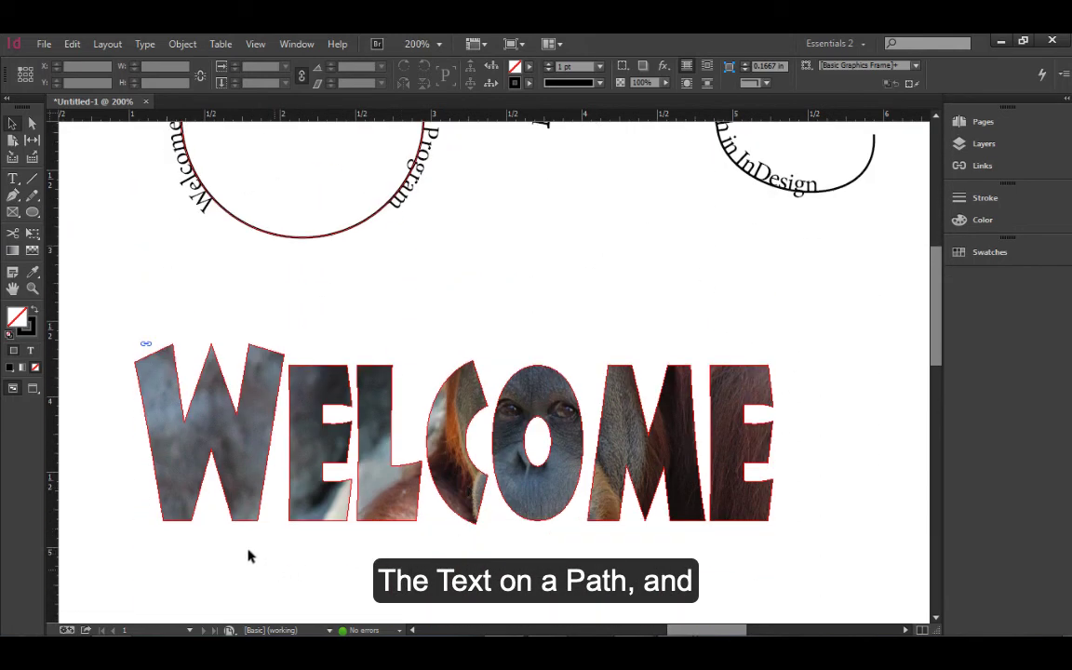